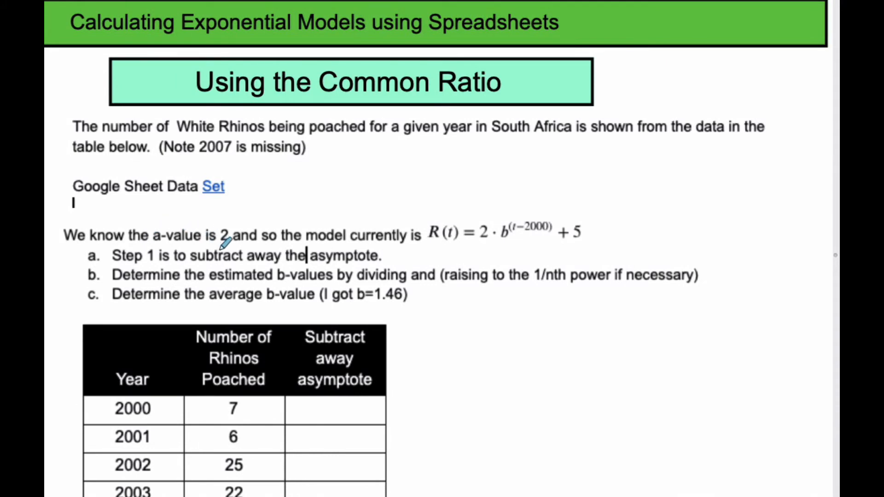
# Step: Underline the a-value 2 in the problem text and draw an arrow pointing at b in the model equation
pyautogui.moveTo(222, 245); pyautogui.dragTo(238, 251)
pyautogui.moveTo(497, 203)
pyautogui.mouseDown()
pyautogui.moveTo(498, 220)
pyautogui.moveTo(502, 212)
pyautogui.mouseUp()
pyautogui.moveTo(578, 220)
pyautogui.mouseDown()
pyautogui.moveTo(558, 236)
pyautogui.moveTo(581, 234)
pyautogui.mouseUp()
# Step: Handwrite 2, 1 and 20 in the worksheet's Subtract away asymptote column for 2000, 2001 and 2002
pyautogui.moveTo(323, 406); pyautogui.dragTo(339, 422)
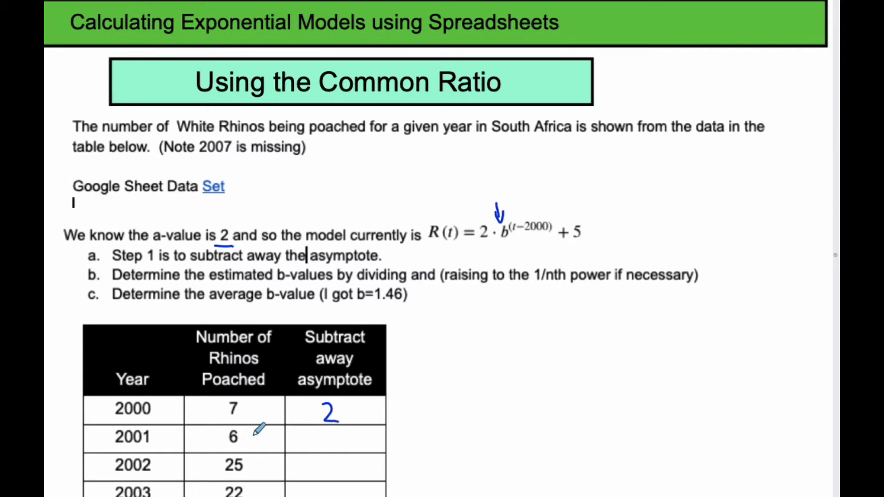
pyautogui.moveTo(328, 430)
pyautogui.mouseDown()
pyautogui.moveTo(338, 477)
pyautogui.moveTo(340, 465)
pyautogui.mouseUp()
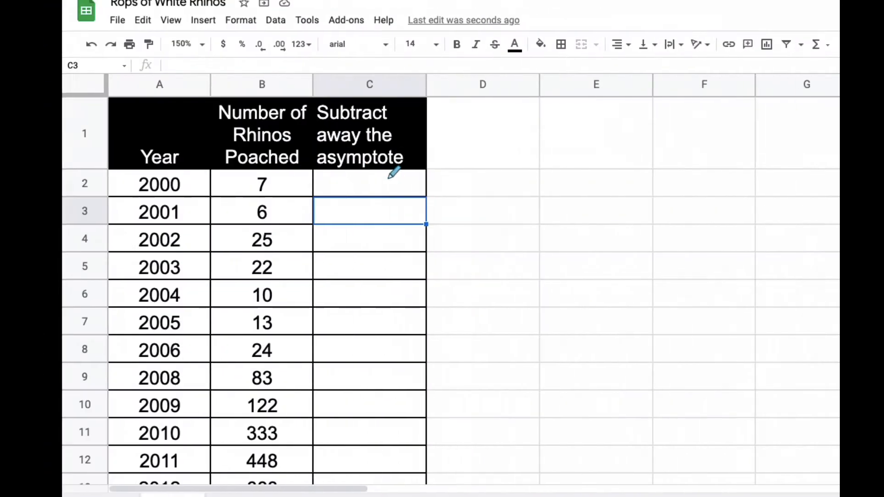
# Step: Switch to the rhino data in Google Sheets and enter the formula =B2-5 in cell C2
pyautogui.click(285, 183)
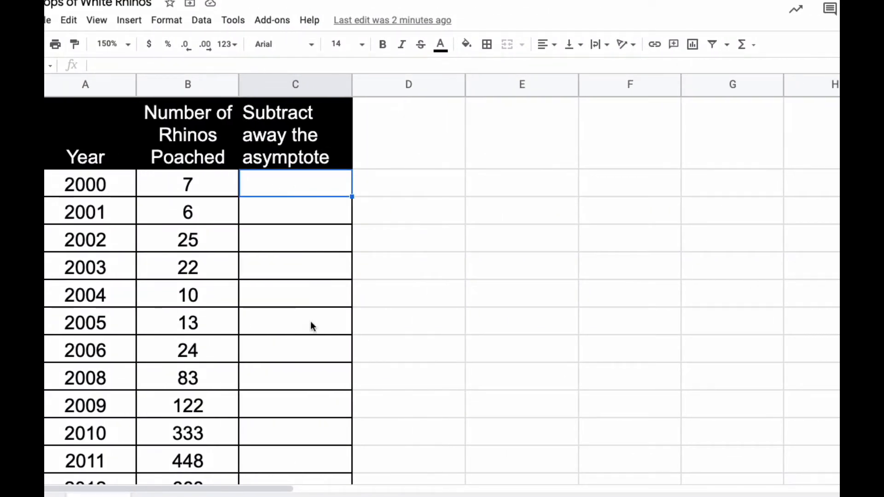
pyautogui.click(399, 431)
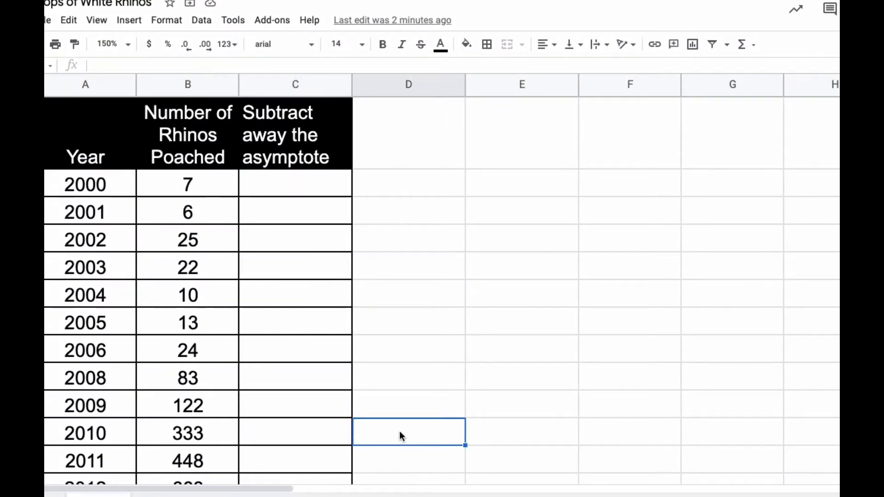
pyautogui.click(281, 177)
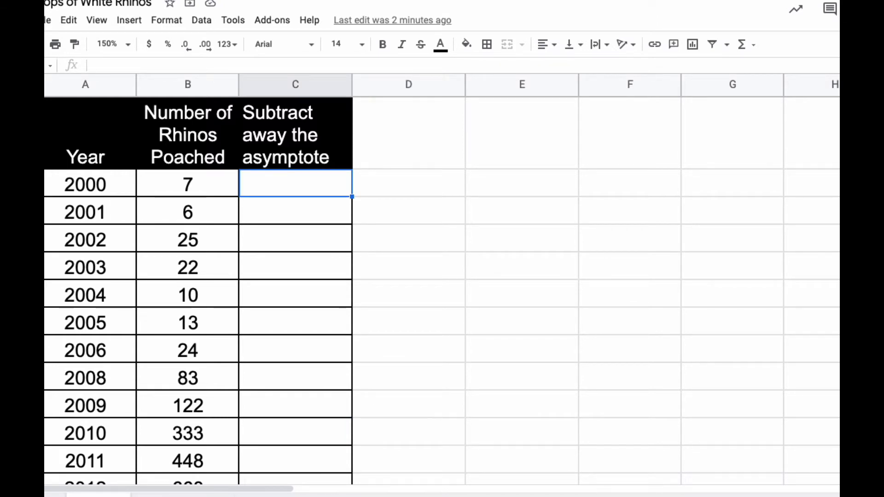
pyautogui.write('=')
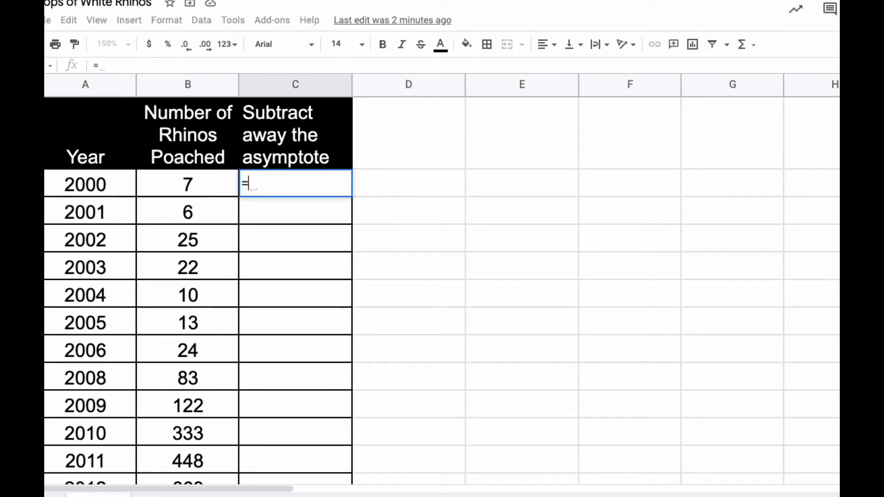
pyautogui.click(203, 180)
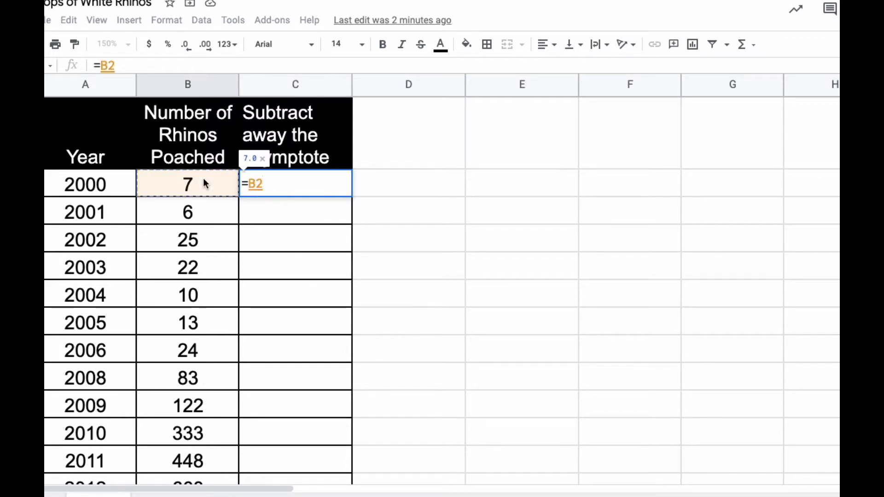
pyautogui.write('-5')
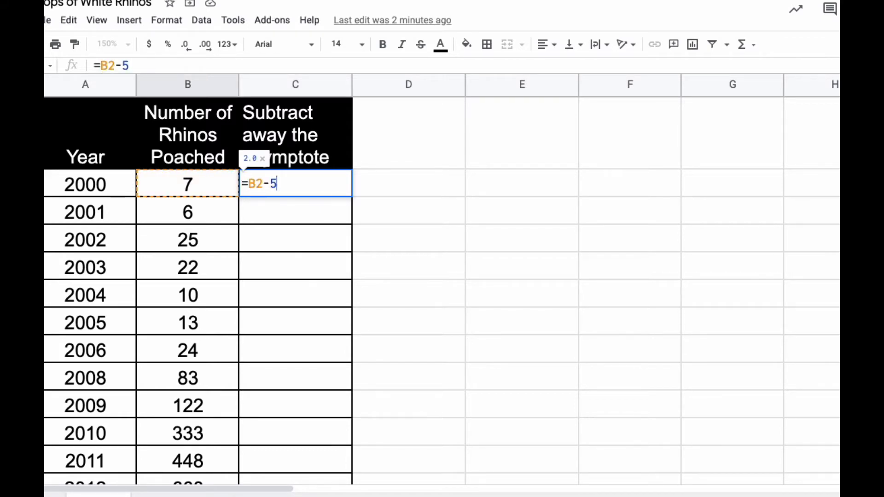
pyautogui.press('Return')
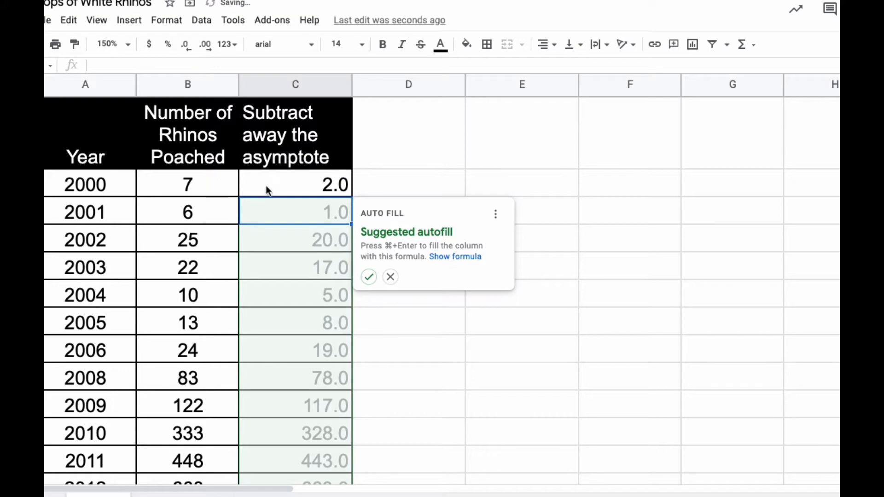
# Step: Accept the suggested autofill to subtract 5 in the remaining rows of column C, and check the rows through 2014
pyautogui.scroll(-2, 284, 291)
pyautogui.scroll(2, 284, 291)
pyautogui.click(368, 277)
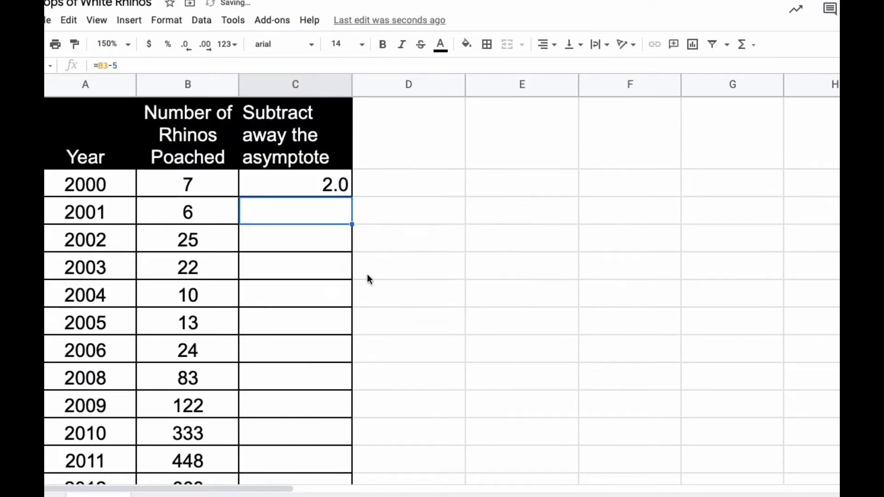
pyautogui.scroll(-3, 300, 352)
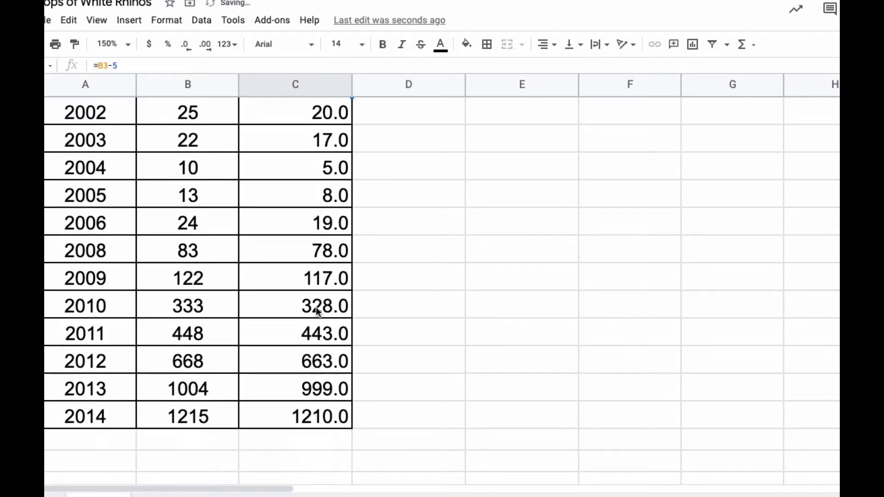
pyautogui.scroll(3, 283, 297)
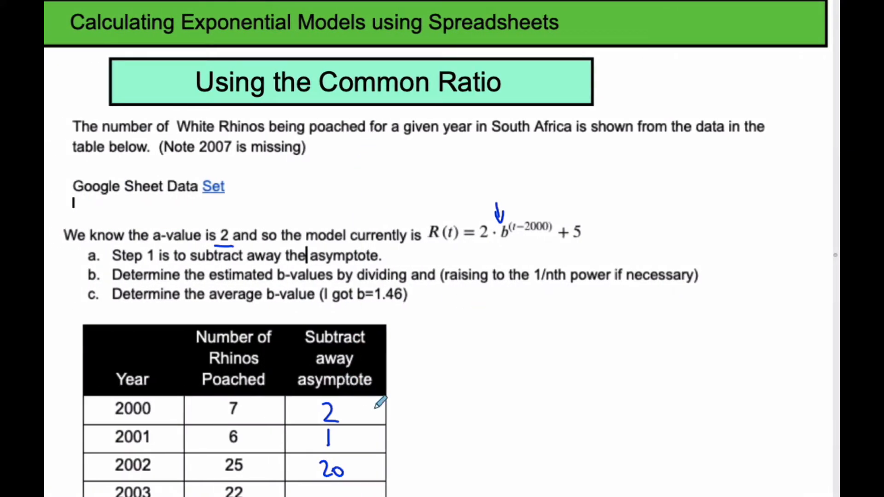
# Step: Return to the worksheet and draw curved arrows from 2 to 1 and from 1 to 20, labelled b₁ and b₂
pyautogui.moveTo(354, 411)
pyautogui.mouseDown()
pyautogui.moveTo(373, 410)
pyautogui.moveTo(395, 426)
pyautogui.moveTo(392, 435)
pyautogui.mouseUp()
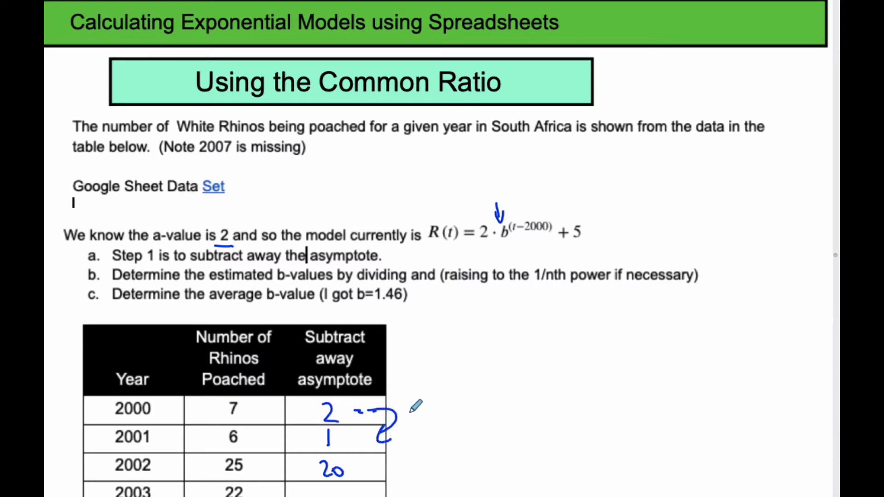
pyautogui.moveTo(409, 404)
pyautogui.mouseDown()
pyautogui.moveTo(408, 420)
pyautogui.moveTo(420, 417)
pyautogui.mouseUp()
pyautogui.moveTo(382, 439)
pyautogui.mouseDown()
pyautogui.moveTo(402, 454)
pyautogui.moveTo(390, 466)
pyautogui.moveTo(413, 452)
pyautogui.moveTo(429, 456)
pyautogui.mouseUp()
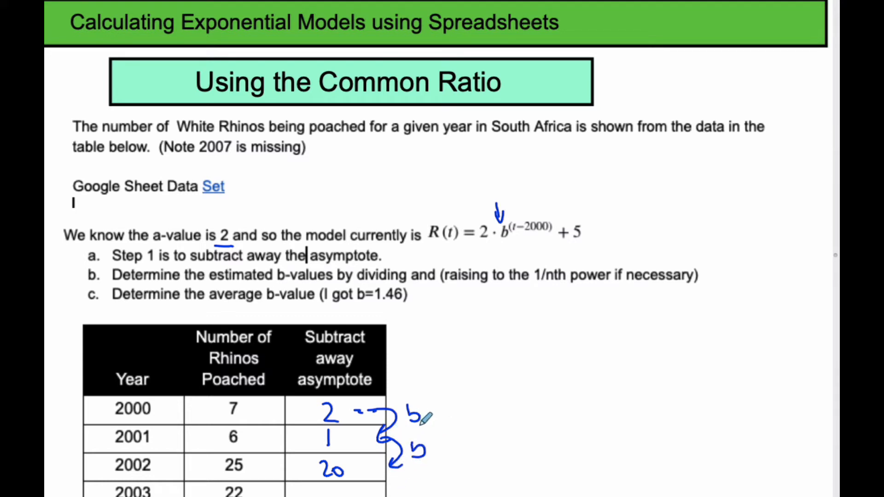
pyautogui.moveTo(422, 418); pyautogui.dragTo(439, 456)
# Step: Handwrite 2b₁ = 1 → b₁ = 1/2 beside the table and circle the 2 and 1 in the asymptote column
pyautogui.moveTo(478, 367); pyautogui.dragTo(497, 385)
pyautogui.moveTo(506, 355)
pyautogui.mouseDown()
pyautogui.moveTo(504, 373)
pyautogui.moveTo(521, 369)
pyautogui.moveTo(527, 388)
pyautogui.moveTo(553, 361)
pyautogui.mouseUp()
pyautogui.moveTo(544, 372); pyautogui.dragTo(610, 368)
pyautogui.moveTo(599, 362)
pyautogui.mouseDown()
pyautogui.moveTo(616, 376)
pyautogui.moveTo(701, 345)
pyautogui.moveTo(713, 372)
pyautogui.moveTo(728, 368)
pyautogui.mouseUp()
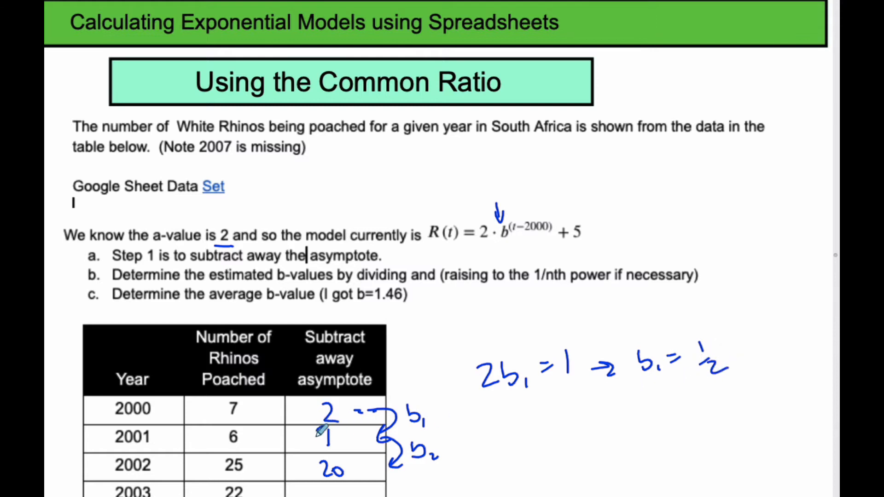
pyautogui.moveTo(321, 430)
pyautogui.mouseDown()
pyautogui.moveTo(341, 440)
pyautogui.moveTo(328, 428)
pyautogui.moveTo(345, 411)
pyautogui.moveTo(324, 403)
pyautogui.mouseUp()
pyautogui.moveTo(434, 463); pyautogui.dragTo(440, 463)
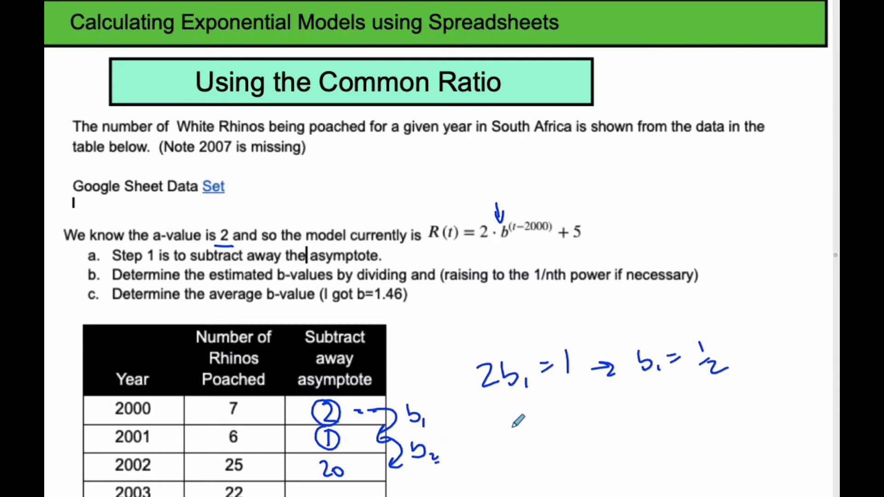
# Step: Handwrite 1b₂ = 20 → b₂ = 20/1 under the first equation and mark the table's 20 and 1 with dotted circles
pyautogui.moveTo(496, 421)
pyautogui.mouseDown()
pyautogui.moveTo(498, 435)
pyautogui.moveTo(533, 438)
pyautogui.moveTo(556, 413)
pyautogui.mouseUp()
pyautogui.moveTo(546, 427)
pyautogui.mouseDown()
pyautogui.moveTo(581, 423)
pyautogui.moveTo(592, 409)
pyautogui.moveTo(639, 412)
pyautogui.moveTo(640, 420)
pyautogui.mouseUp()
pyautogui.moveTo(677, 396)
pyautogui.mouseDown()
pyautogui.moveTo(686, 413)
pyautogui.moveTo(705, 408)
pyautogui.mouseUp()
pyautogui.moveTo(708, 406)
pyautogui.mouseDown()
pyautogui.moveTo(754, 393)
pyautogui.moveTo(749, 408)
pyautogui.mouseUp()
pyautogui.moveTo(751, 414); pyautogui.dragTo(753, 421)
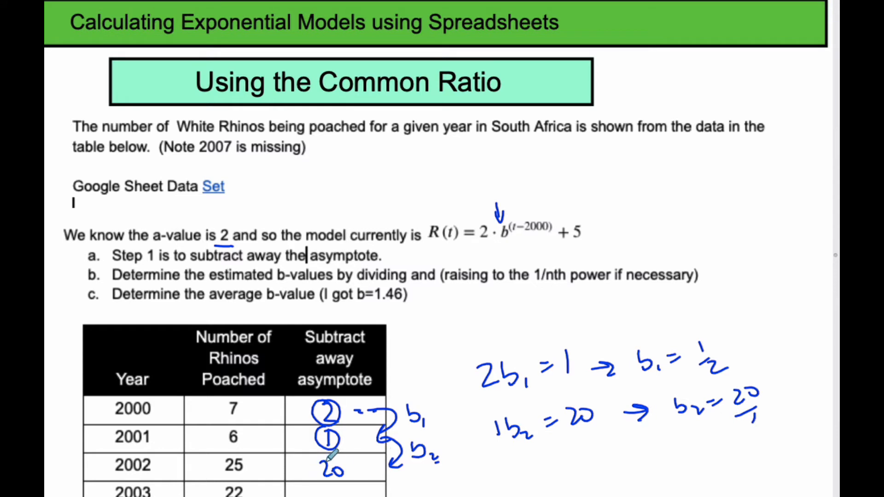
pyautogui.moveTo(316, 458)
pyautogui.mouseDown()
pyautogui.moveTo(347, 475)
pyautogui.moveTo(319, 449)
pyautogui.moveTo(342, 442)
pyautogui.mouseUp()
pyautogui.moveTo(340, 435); pyautogui.dragTo(339, 430)
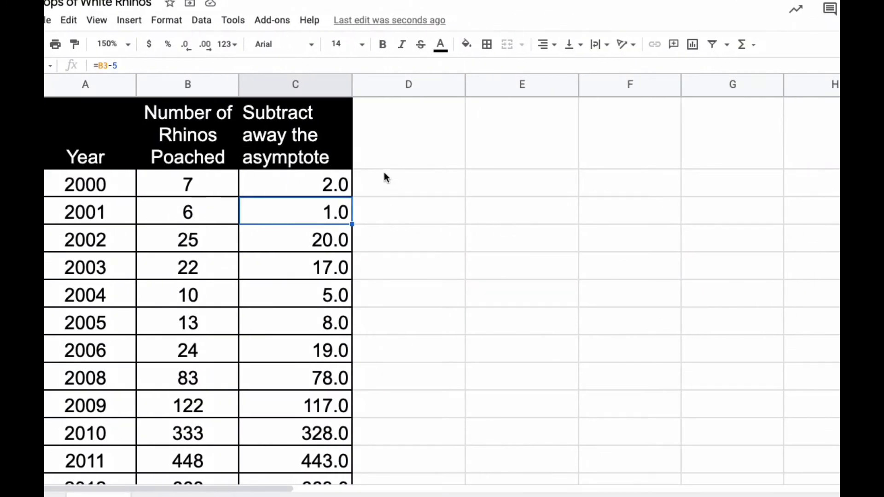
# Step: In the Google Sheet, enter =C3/C2 in cell D2 and accept the suggested autofill for the rest of column D
pyautogui.click(401, 185)
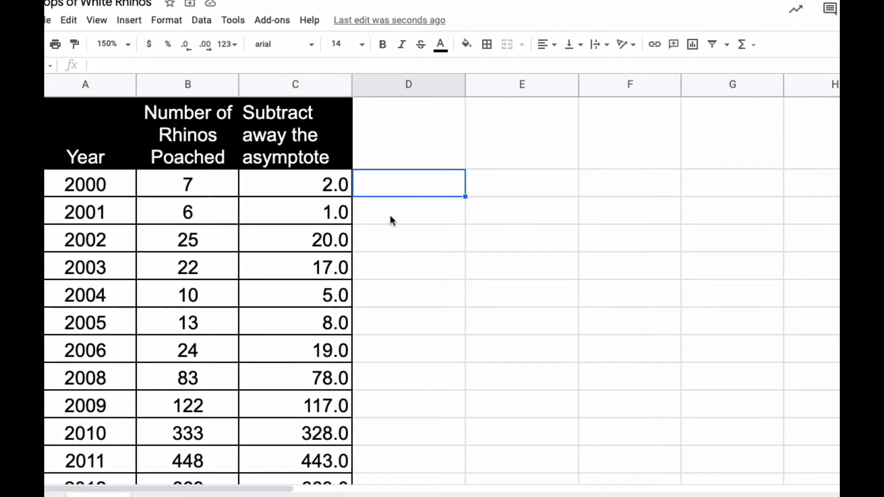
pyautogui.write('=')
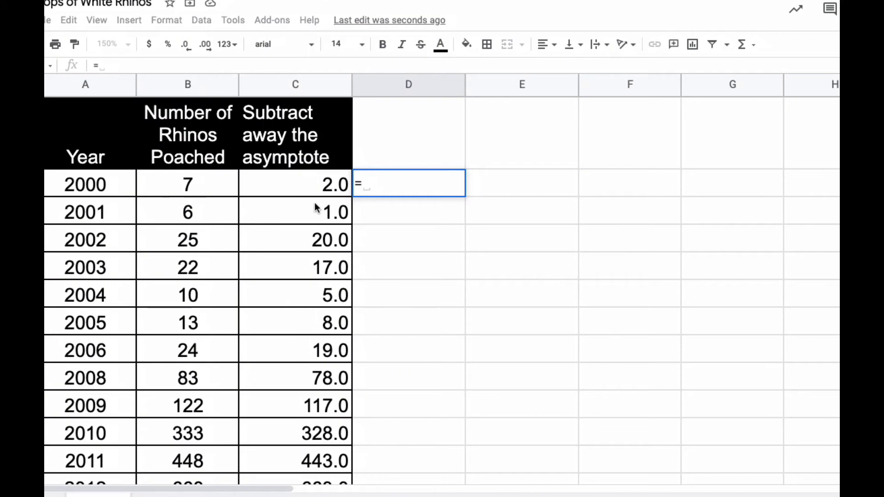
pyautogui.click(316, 213)
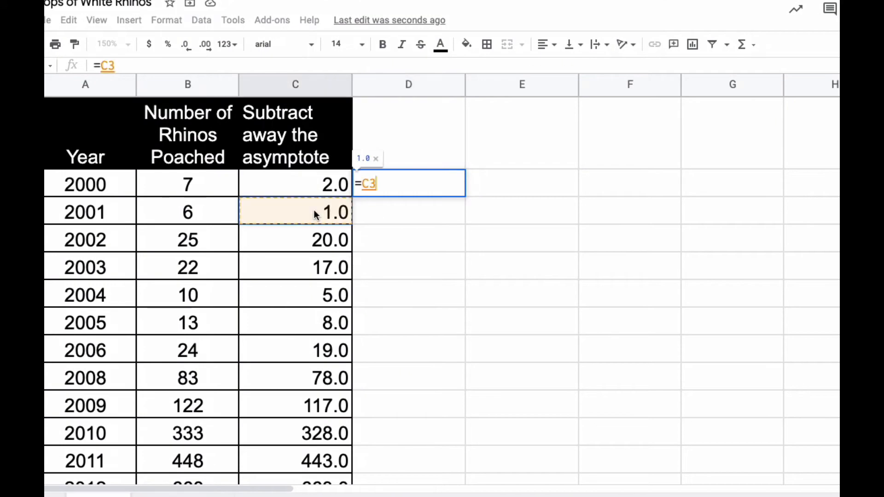
pyautogui.write('/')
pyautogui.click(310, 183)
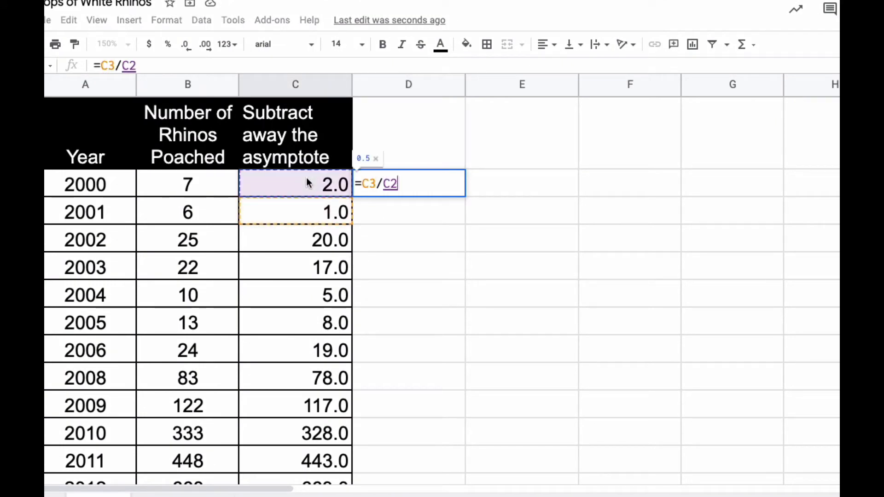
pyautogui.press('Return')
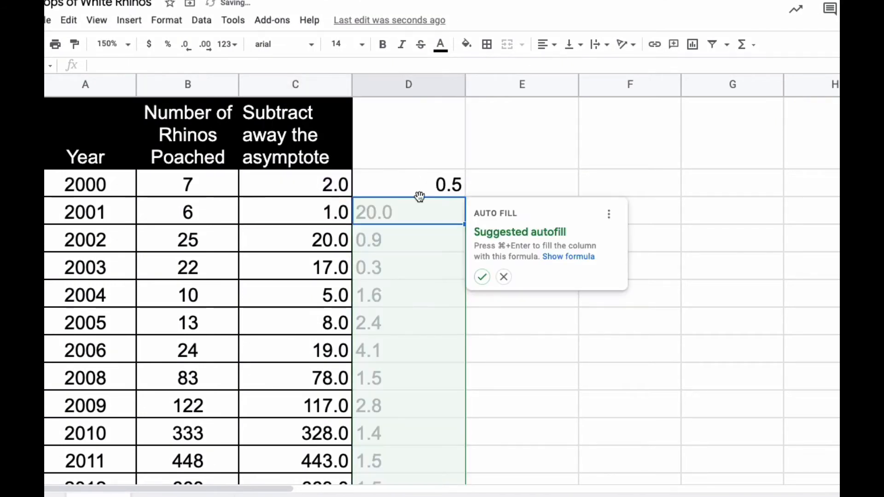
pyautogui.click(483, 277)
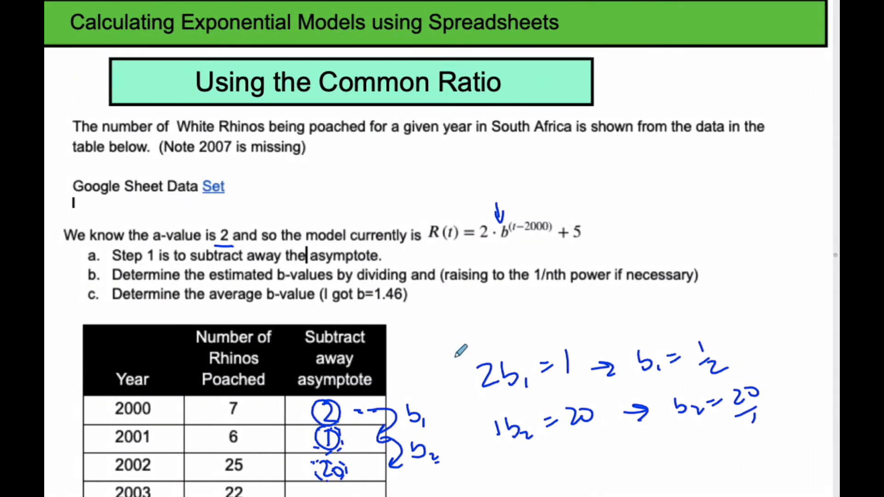
# Step: Back on the worksheet, handwrite 19 for 2006 and 78 for 2008 in the asymptote column, joined by a curved arrow
pyautogui.scroll(-4, 461, 351)
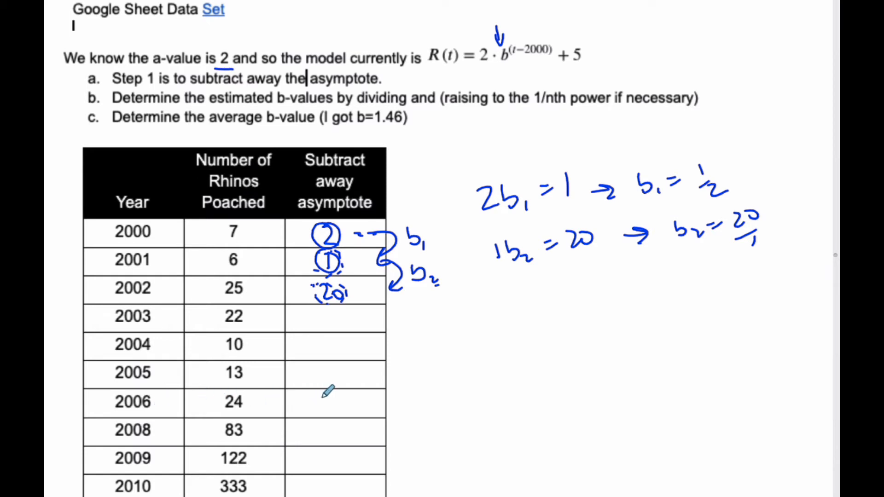
pyautogui.moveTo(319, 395)
pyautogui.mouseDown()
pyautogui.moveTo(321, 409)
pyautogui.moveTo(335, 409)
pyautogui.moveTo(324, 442)
pyautogui.mouseUp()
pyautogui.moveTo(341, 422); pyautogui.dragTo(341, 423)
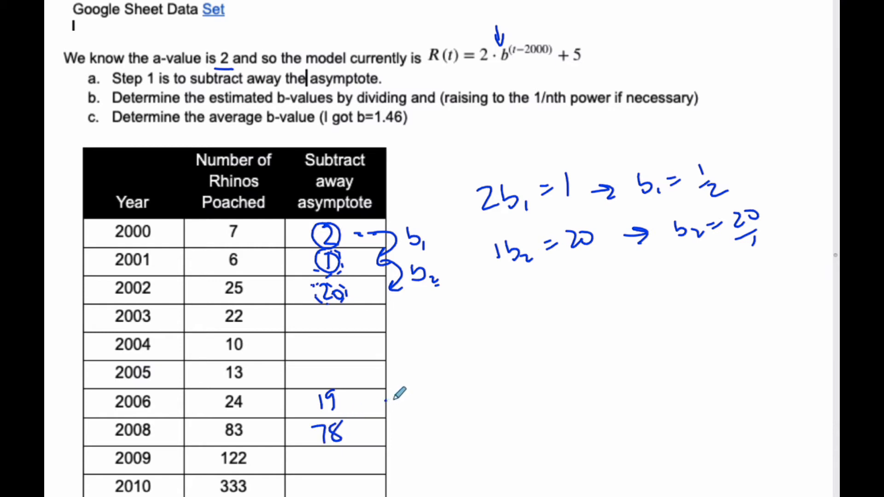
pyautogui.moveTo(394, 399)
pyautogui.mouseDown()
pyautogui.moveTo(405, 417)
pyautogui.moveTo(392, 433)
pyautogui.mouseUp()
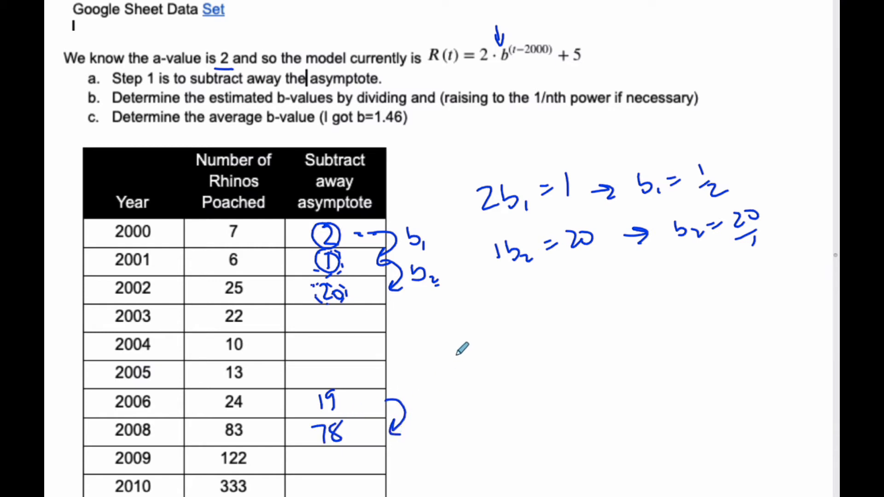
# Step: Handwrite the years 2006, 2007 and 2008 in a row beside the table, with 19 above 2006
pyautogui.moveTo(454, 356)
pyautogui.mouseDown()
pyautogui.moveTo(455, 378)
pyautogui.moveTo(479, 377)
pyautogui.mouseUp()
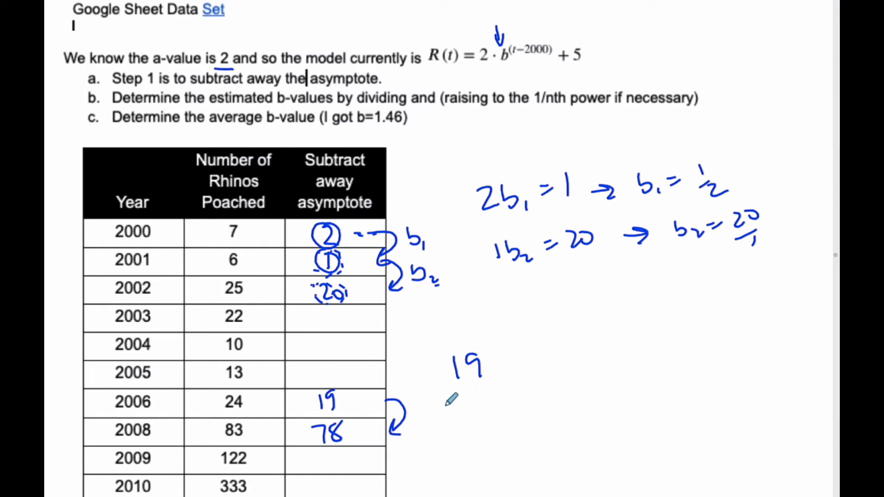
pyautogui.moveTo(446, 404); pyautogui.dragTo(461, 415)
pyautogui.moveTo(470, 403); pyautogui.dragTo(481, 404)
pyautogui.moveTo(496, 399)
pyautogui.mouseDown()
pyautogui.moveTo(553, 408)
pyautogui.moveTo(559, 396)
pyautogui.mouseUp()
pyautogui.moveTo(574, 394)
pyautogui.mouseDown()
pyautogui.moveTo(571, 408)
pyautogui.moveTo(663, 408)
pyautogui.mouseUp()
pyautogui.moveTo(672, 396)
pyautogui.mouseDown()
pyautogui.moveTo(679, 387)
pyautogui.moveTo(701, 391)
pyautogui.moveTo(690, 386)
pyautogui.mouseUp()
# Step: Draw curved arrows labelled b from 2006 to 2007 and from 2007 to 2008, and write 78 above 2008
pyautogui.moveTo(464, 343)
pyautogui.mouseDown()
pyautogui.moveTo(548, 337)
pyautogui.moveTo(543, 345)
pyautogui.mouseUp()
pyautogui.moveTo(495, 302); pyautogui.dragTo(516, 314)
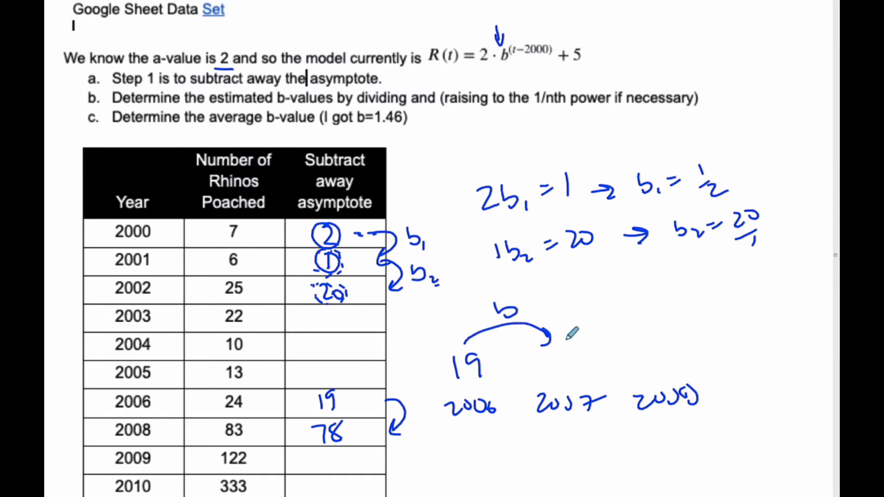
pyautogui.moveTo(562, 342)
pyautogui.mouseDown()
pyautogui.moveTo(652, 339)
pyautogui.moveTo(637, 341)
pyautogui.mouseUp()
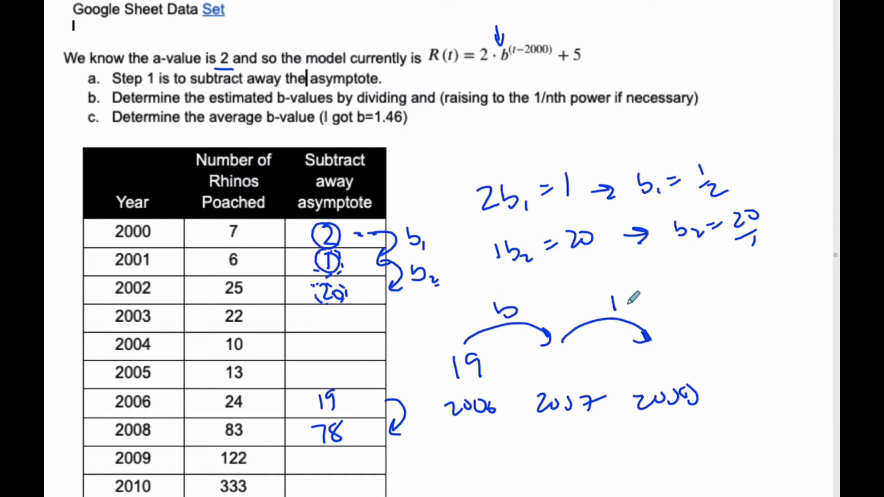
pyautogui.moveTo(614, 298); pyautogui.dragTo(629, 311)
pyautogui.moveTo(634, 362)
pyautogui.mouseDown()
pyautogui.moveTo(647, 360)
pyautogui.moveTo(643, 374)
pyautogui.mouseUp()
pyautogui.moveTo(657, 356); pyautogui.dragTo(651, 367)
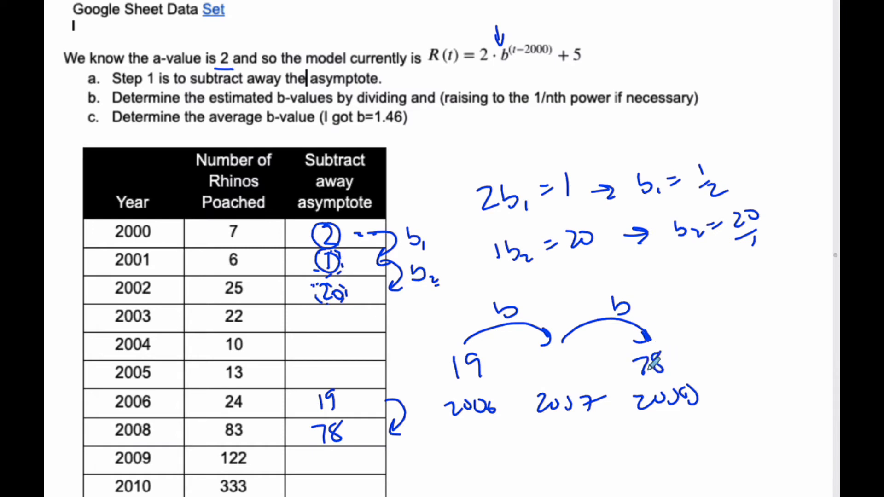
pyautogui.scroll(-2, 498, 452)
pyautogui.moveTo(479, 422)
pyautogui.mouseDown()
pyautogui.moveTo(481, 443)
pyautogui.moveTo(498, 425)
pyautogui.moveTo(500, 443)
pyautogui.mouseUp()
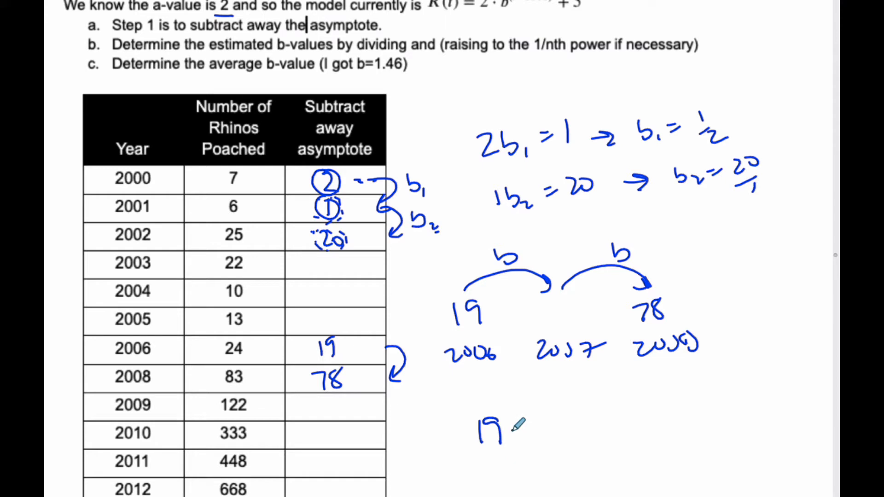
pyautogui.click(512, 430)
pyautogui.moveTo(467, 457)
pyautogui.mouseDown()
pyautogui.moveTo(508, 454)
pyautogui.moveTo(479, 456)
pyautogui.mouseUp()
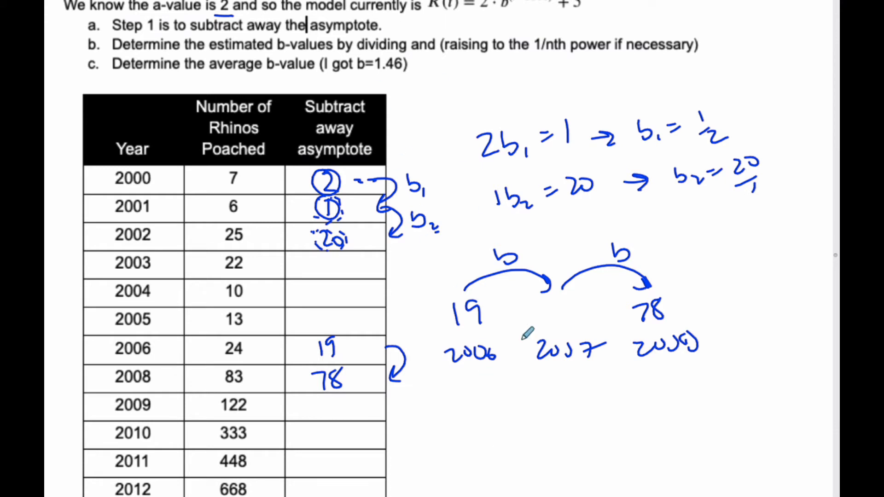
# Step: Handwrite the equation 19 · b² = 78 below the row of years
pyautogui.moveTo(499, 415); pyautogui.dragTo(496, 445)
pyautogui.moveTo(518, 421)
pyautogui.mouseDown()
pyautogui.moveTo(509, 429)
pyautogui.moveTo(522, 445)
pyautogui.moveTo(545, 434)
pyautogui.moveTo(547, 441)
pyautogui.mouseUp()
pyautogui.click(532, 431)
pyautogui.moveTo(564, 406); pyautogui.dragTo(597, 425)
pyautogui.moveTo(585, 435); pyautogui.dragTo(619, 434)
pyautogui.moveTo(640, 406); pyautogui.dragTo(632, 408)
# Step: Handwrite b² = 78/19 below the equation 19 · b² = 78
pyautogui.scroll(-3, 551, 371)
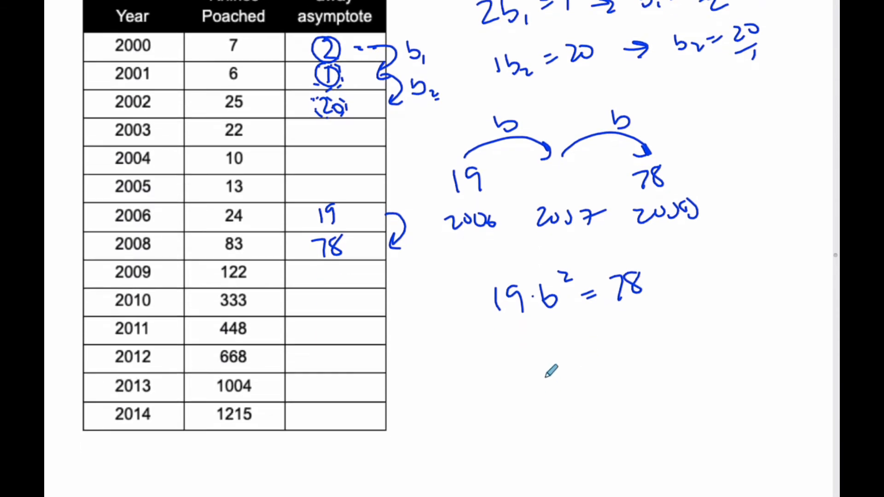
pyautogui.moveTo(542, 334)
pyautogui.mouseDown()
pyautogui.moveTo(549, 367)
pyautogui.moveTo(575, 340)
pyautogui.mouseUp()
pyautogui.moveTo(579, 355); pyautogui.dragTo(597, 358)
pyautogui.moveTo(613, 341)
pyautogui.mouseDown()
pyautogui.moveTo(622, 340)
pyautogui.moveTo(621, 350)
pyautogui.moveTo(633, 342)
pyautogui.moveTo(654, 361)
pyautogui.mouseUp()
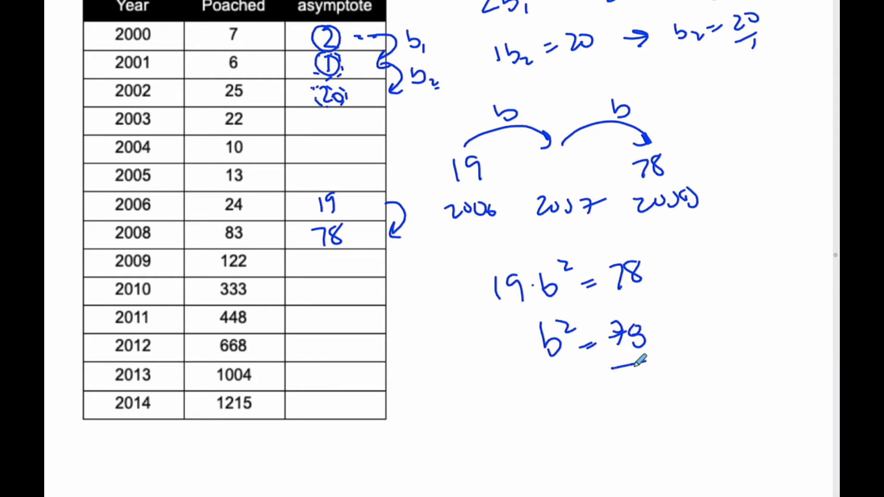
pyautogui.moveTo(620, 384); pyautogui.dragTo(643, 400)
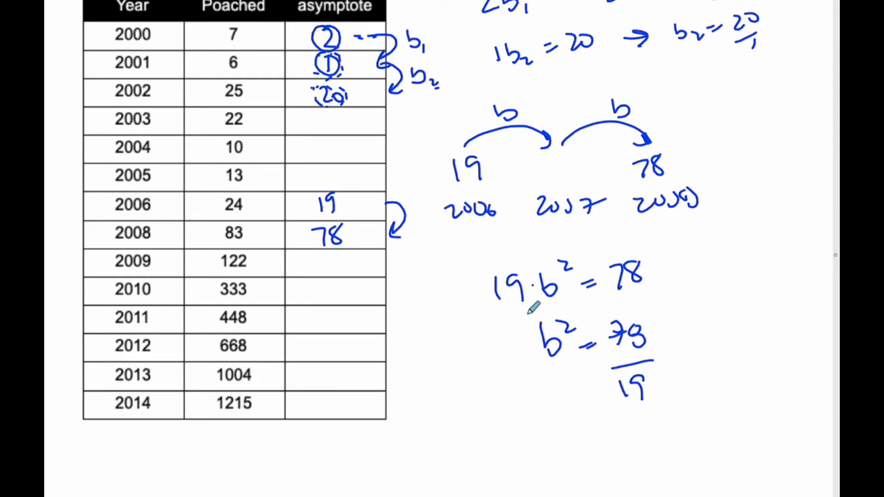
# Step: Put parentheses around both sides of the b² equation and write the exponent 1/2 on each
pyautogui.moveTo(524, 316); pyautogui.dragTo(535, 387)
pyautogui.moveTo(575, 307)
pyautogui.mouseDown()
pyautogui.moveTo(573, 380)
pyautogui.moveTo(583, 318)
pyautogui.moveTo(614, 326)
pyautogui.moveTo(619, 403)
pyautogui.mouseUp()
pyautogui.moveTo(658, 332); pyautogui.dragTo(664, 402)
pyautogui.moveTo(666, 307); pyautogui.dragTo(669, 315)
pyautogui.moveTo(681, 311)
pyautogui.mouseDown()
pyautogui.moveTo(688, 331)
pyautogui.moveTo(703, 326)
pyautogui.mouseUp()
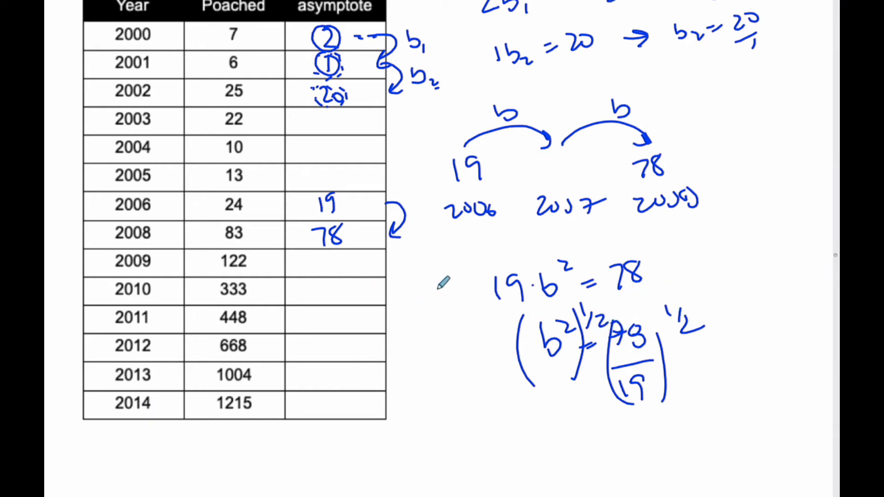
# Step: Circle the 2 in the exponent on 78/19 and double-underline the years 2008 and 2006
pyautogui.moveTo(706, 308)
pyautogui.mouseDown()
pyautogui.moveTo(673, 313)
pyautogui.moveTo(693, 343)
pyautogui.moveTo(709, 321)
pyautogui.mouseUp()
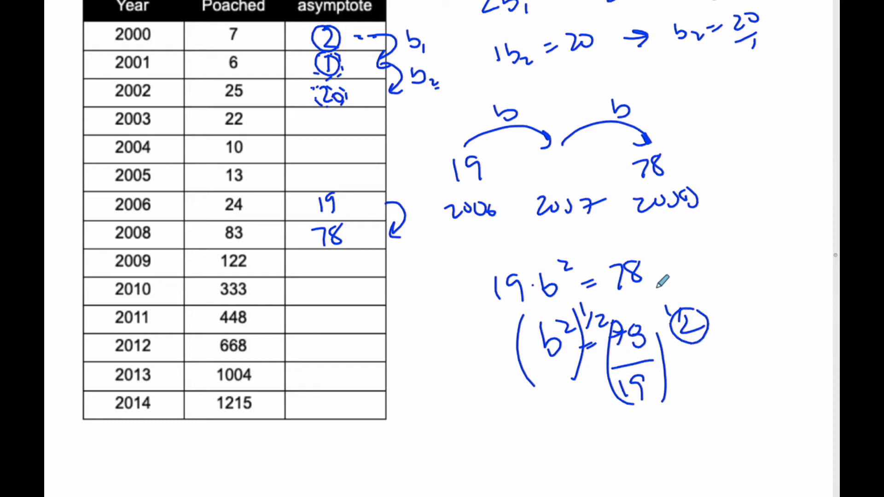
pyautogui.moveTo(689, 216)
pyautogui.mouseDown()
pyautogui.moveTo(654, 225)
pyautogui.moveTo(690, 225)
pyautogui.mouseUp()
pyautogui.moveTo(665, 238); pyautogui.dragTo(693, 234)
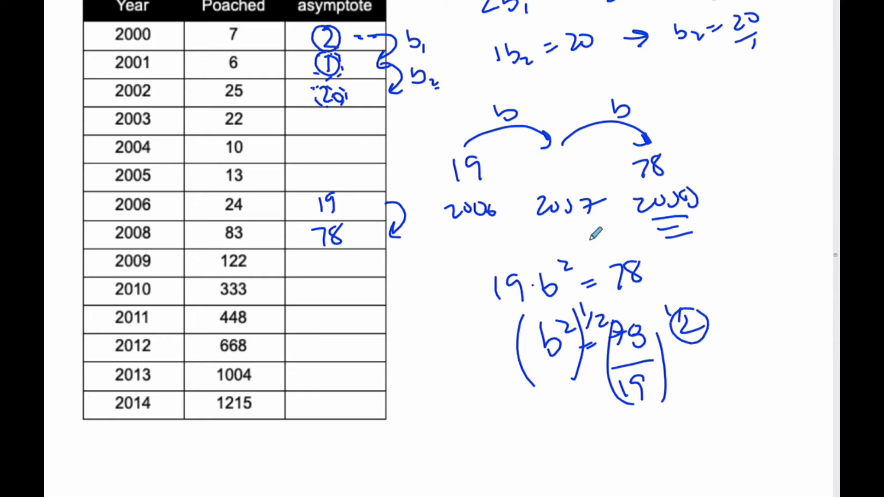
pyautogui.moveTo(456, 228); pyautogui.dragTo(489, 225)
pyautogui.moveTo(465, 244); pyautogui.dragTo(495, 239)
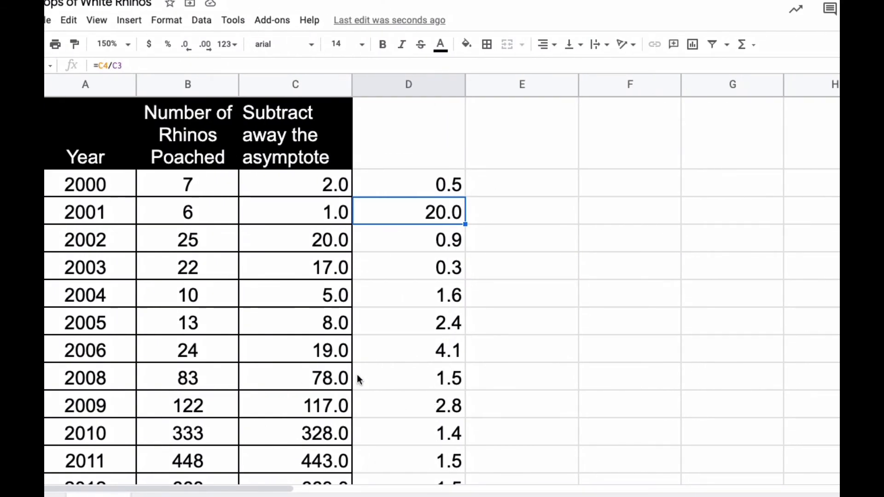
# Step: Switch to Google Sheets and enclose the quotient in the 2006 ratio formula in parentheses, making it =(C9/C8)
pyautogui.click(421, 372)
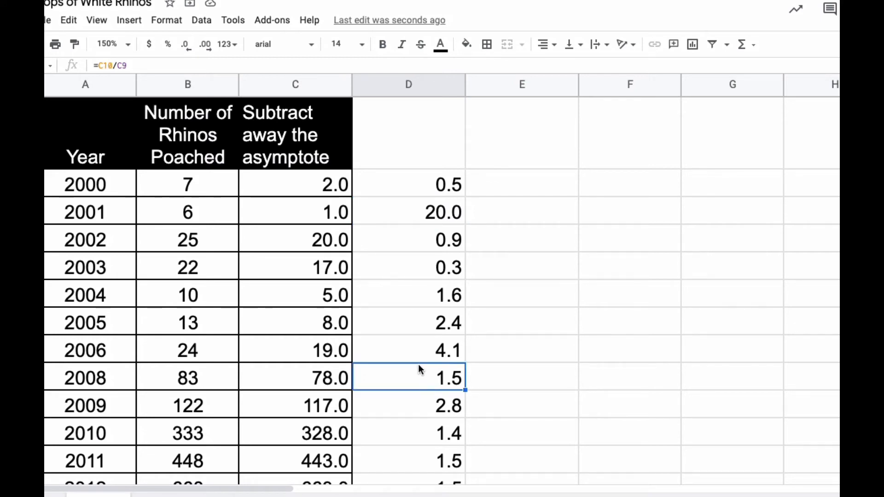
pyautogui.click(412, 359)
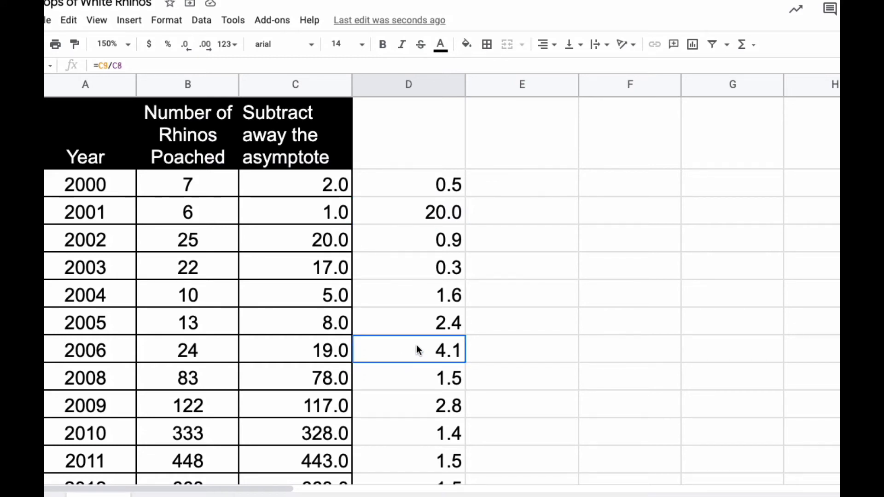
pyautogui.doubleClick(417, 350)
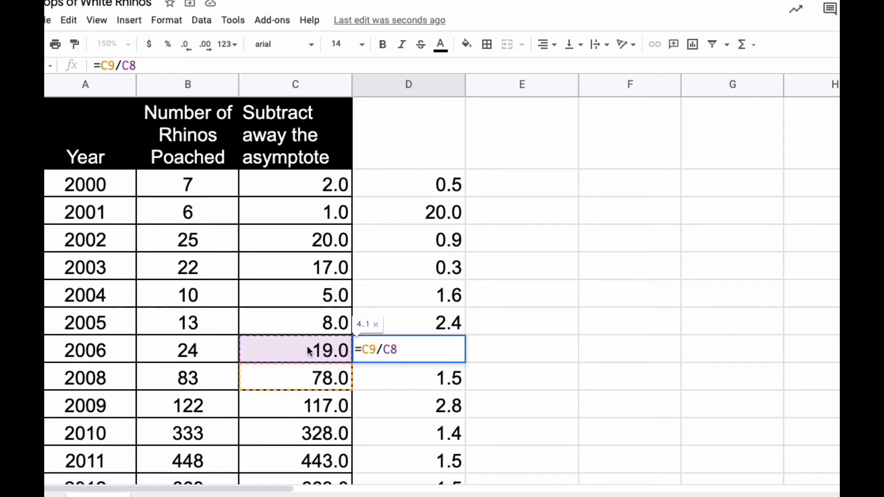
pyautogui.write(')')
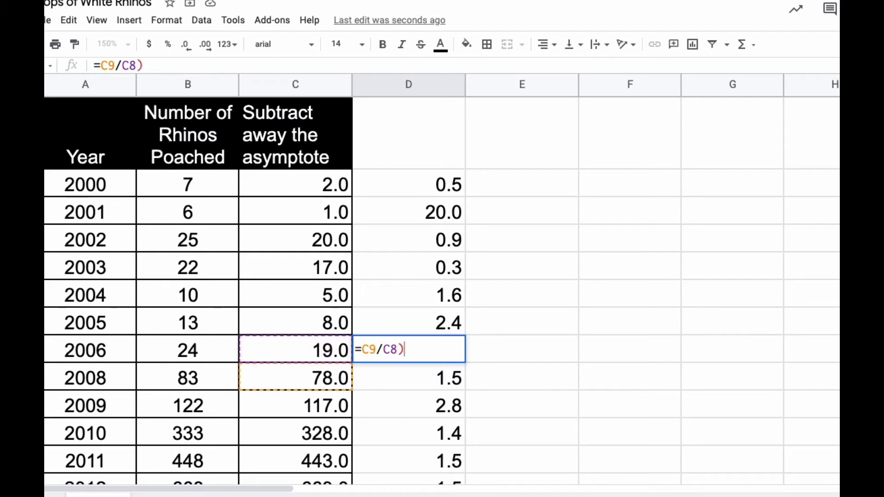
pyautogui.press('Left')
pyautogui.press('Left')
pyautogui.press('Left')
pyautogui.press('Left')
pyautogui.press('Left')
pyautogui.press('Left')
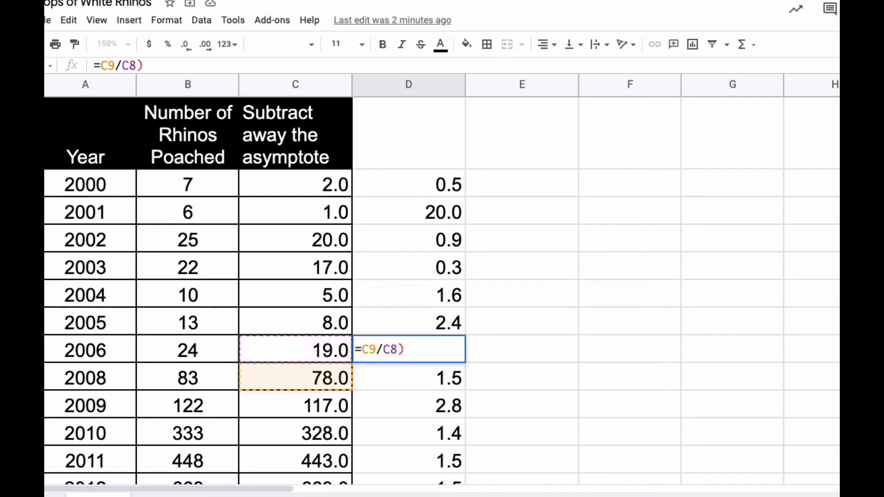
pyautogui.write('(')
pyautogui.press('Right')
pyautogui.press('Right')
pyautogui.press('Right')
pyautogui.press('Right')
pyautogui.press('Right')
pyautogui.press('Right')
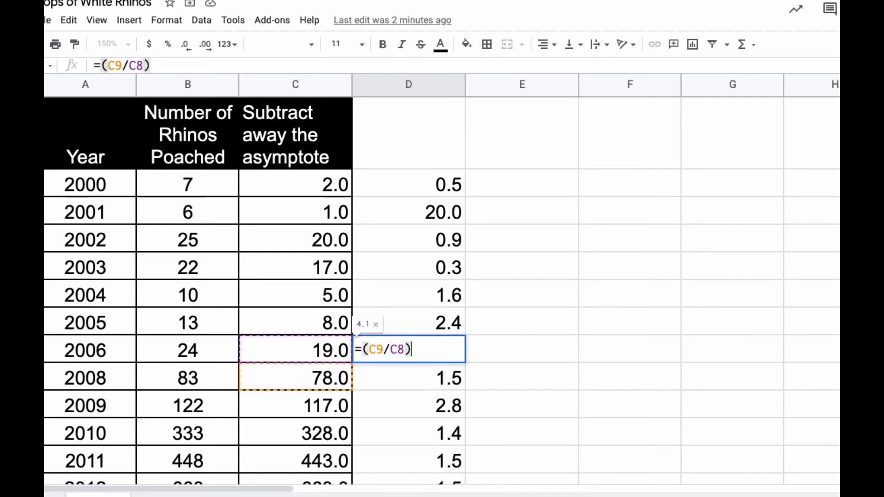
# Step: Raise the 2006 ratio to one over the year difference, completing the formula as =(C9/C8)^(1/(A9-A8))
pyautogui.write('^')
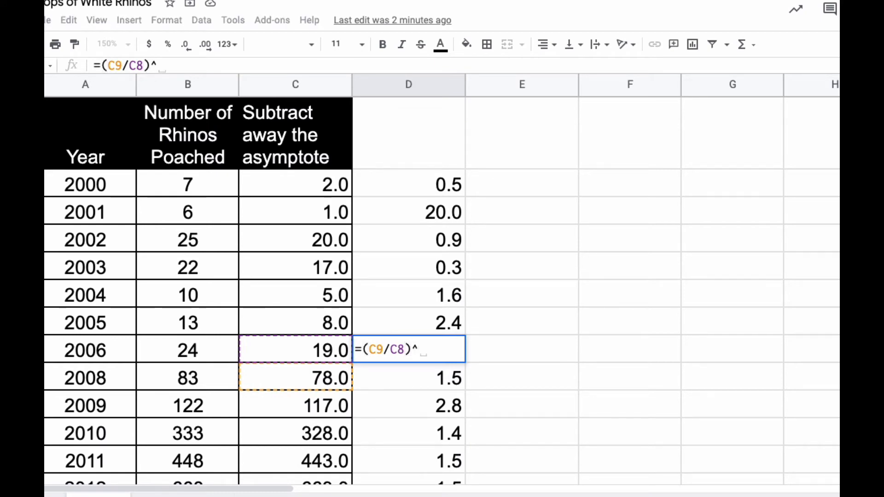
pyautogui.write('(1')
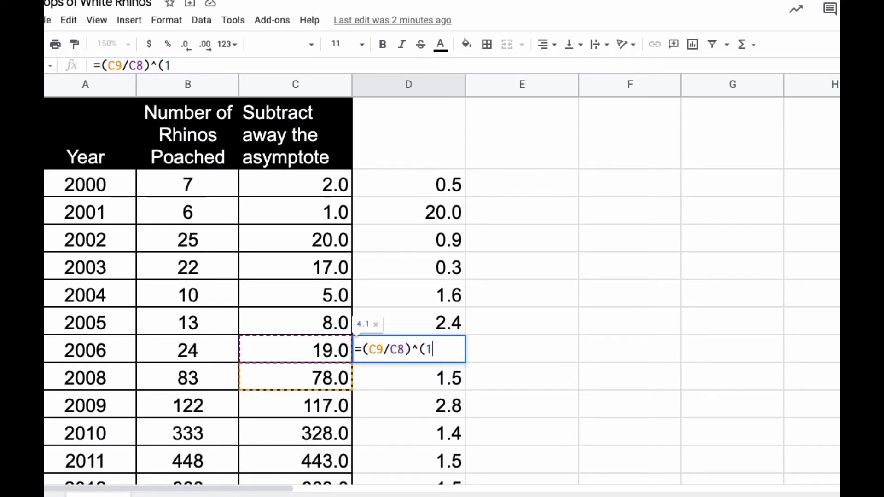
pyautogui.write('/(')
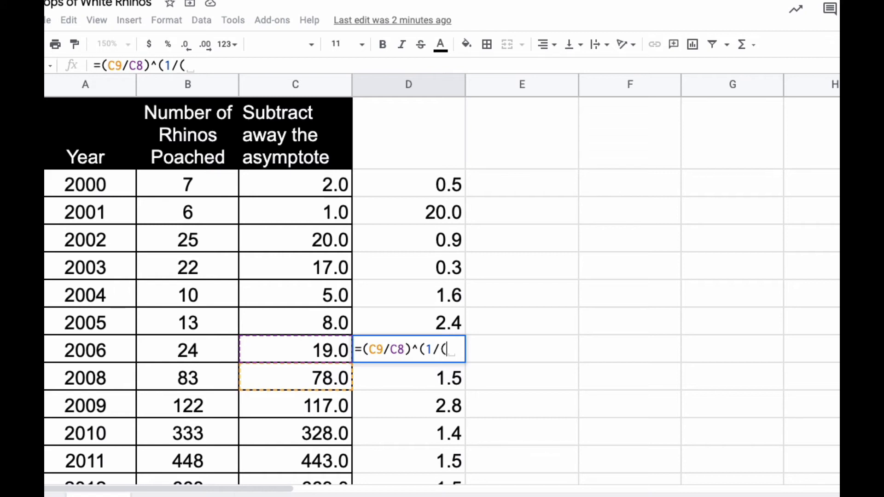
pyautogui.click(92, 378)
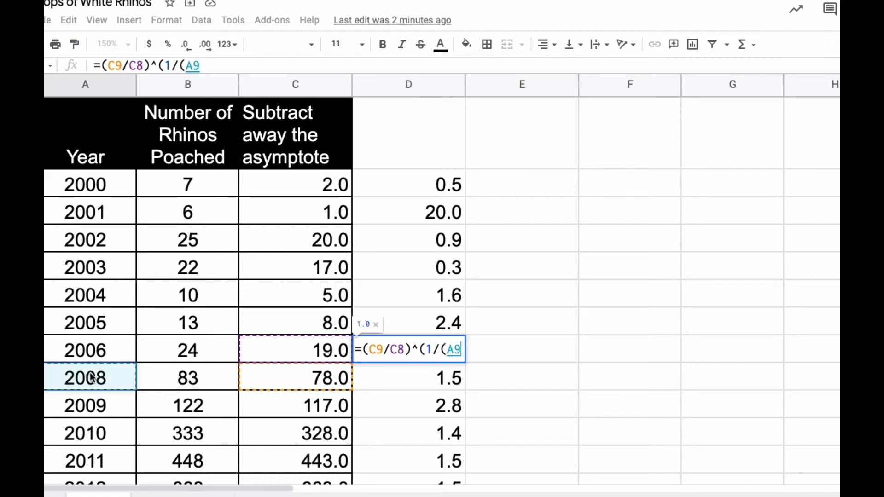
pyautogui.write('-')
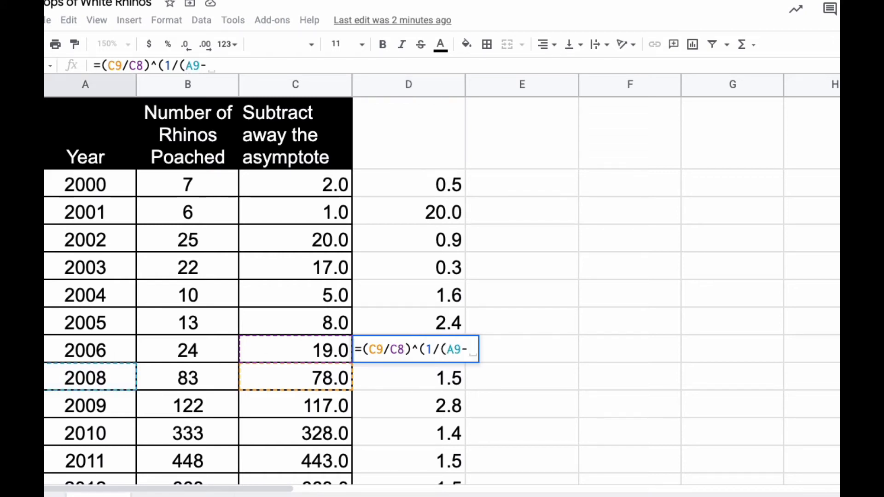
pyautogui.click(78, 350)
pyautogui.write('))')
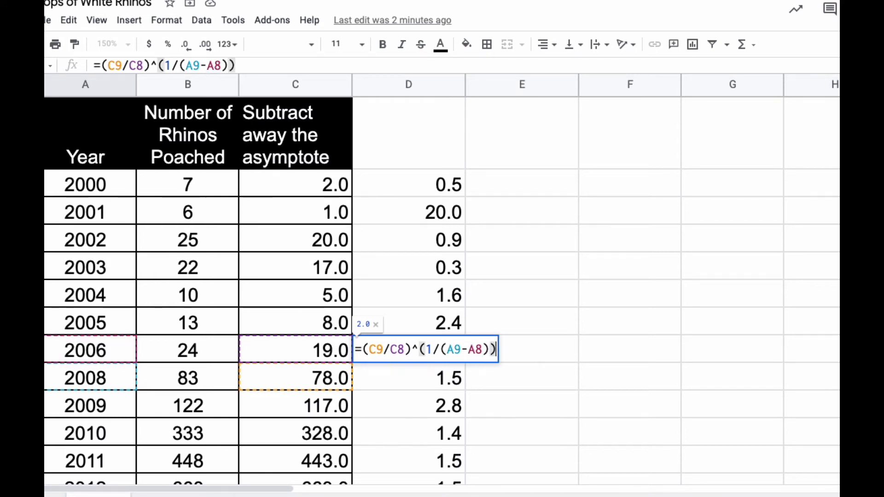
pyautogui.press('Return')
# Step: Fill the 2006 ratio formula down column D to the 2014 row
pyautogui.click(446, 354)
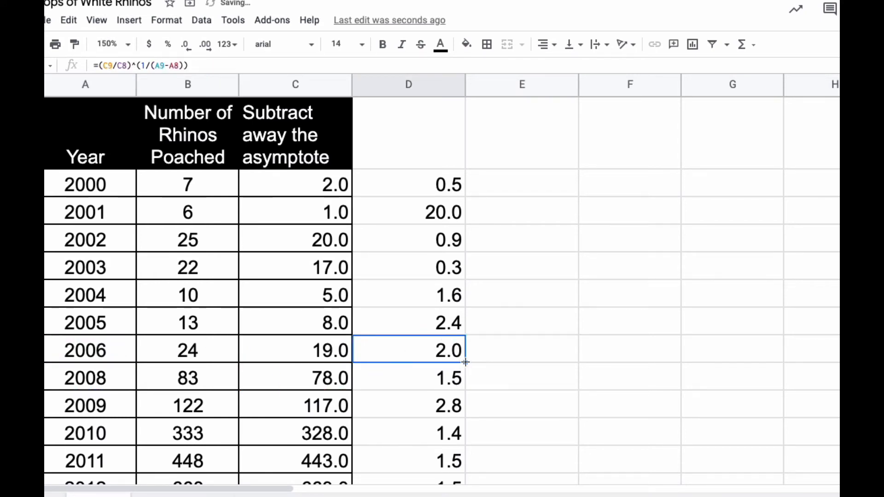
pyautogui.moveTo(466, 362); pyautogui.dragTo(466, 491)
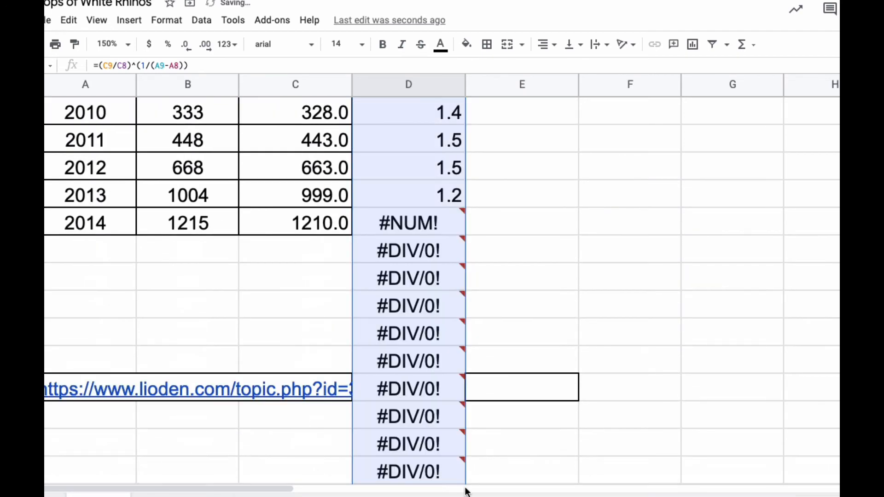
pyautogui.hotkey('ctrl', 'z')
pyautogui.scroll(3, 463, 193)
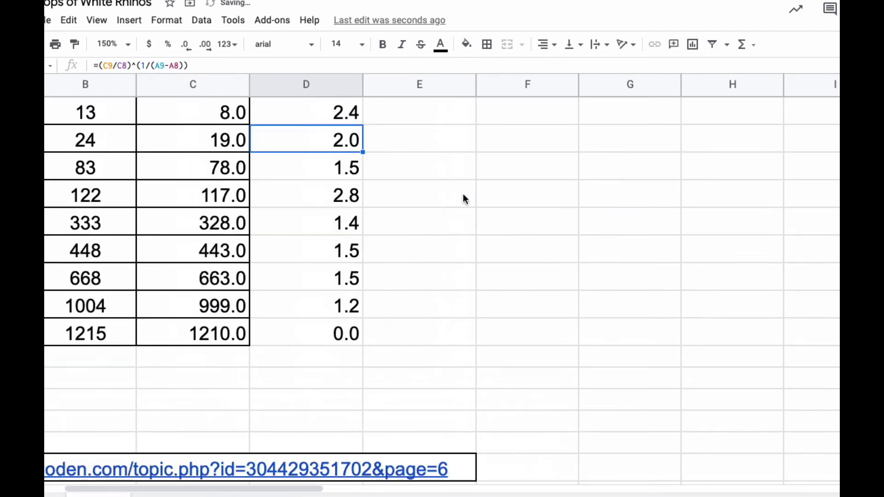
pyautogui.moveTo(362, 151); pyautogui.dragTo(356, 340)
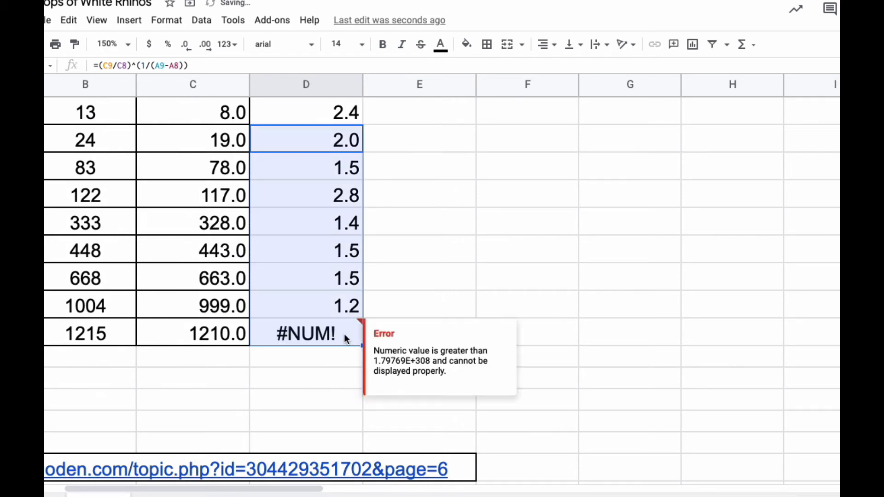
# Step: Inspect the cell references in the 2014 row's ratio formula, D15, and clear that cell
pyautogui.hscroll(-2, 345, 335)
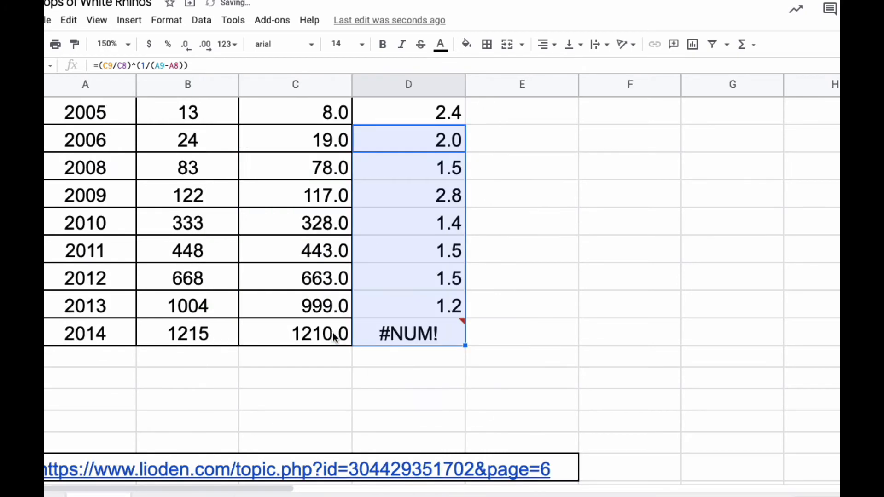
pyautogui.click(407, 333)
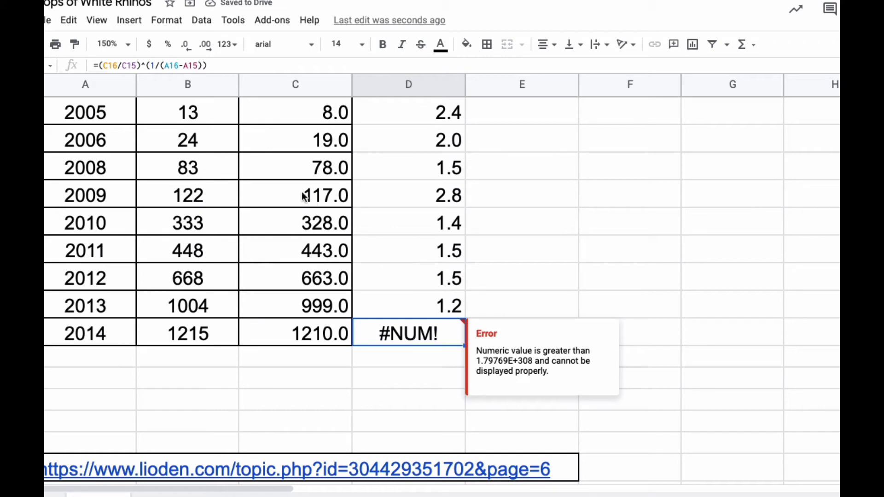
pyautogui.doubleClick(433, 339)
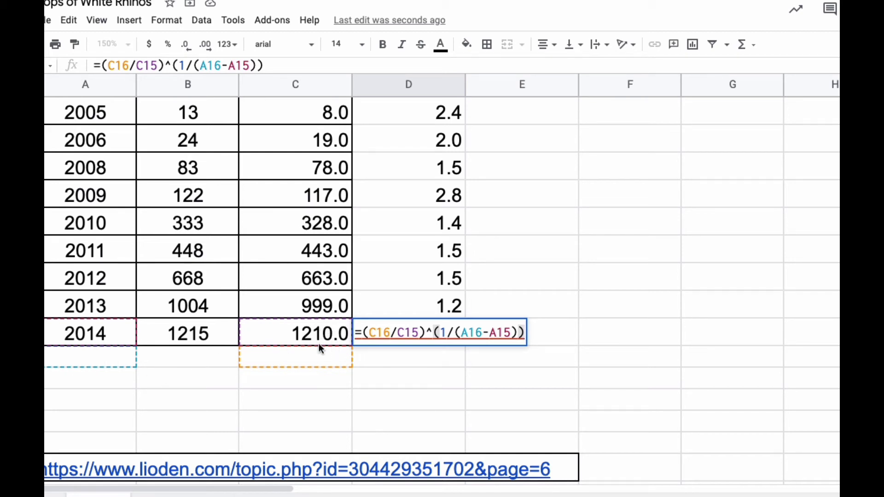
pyautogui.press('Return')
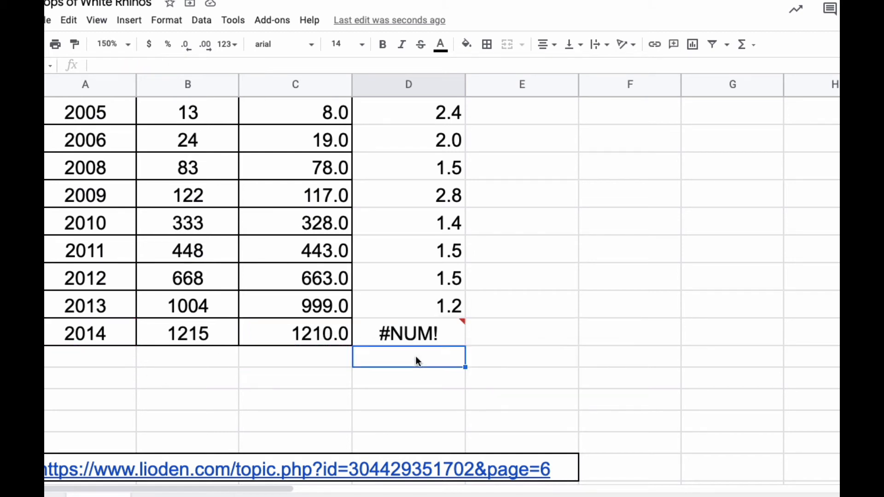
pyautogui.click(414, 333)
pyautogui.press('Delete')
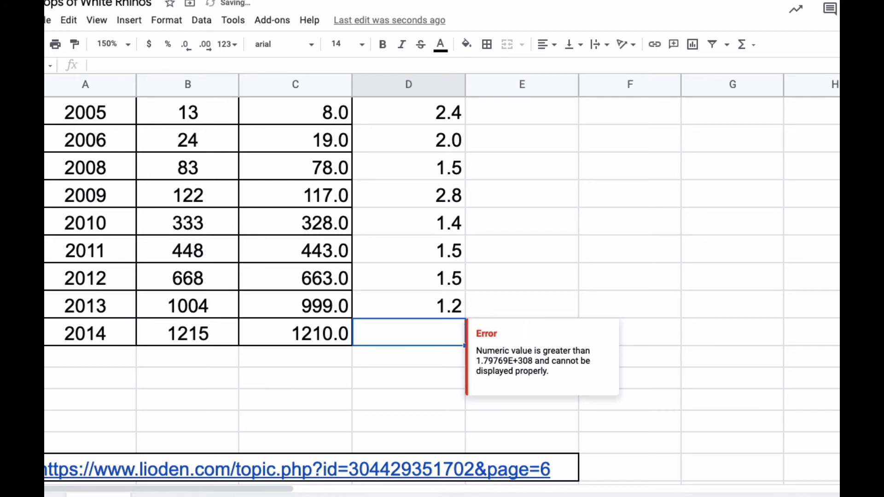
# Step: Average the ratios in D16, below the column, with =AVERAGE(D2:D15)
pyautogui.click(415, 356)
pyautogui.write('=ave')
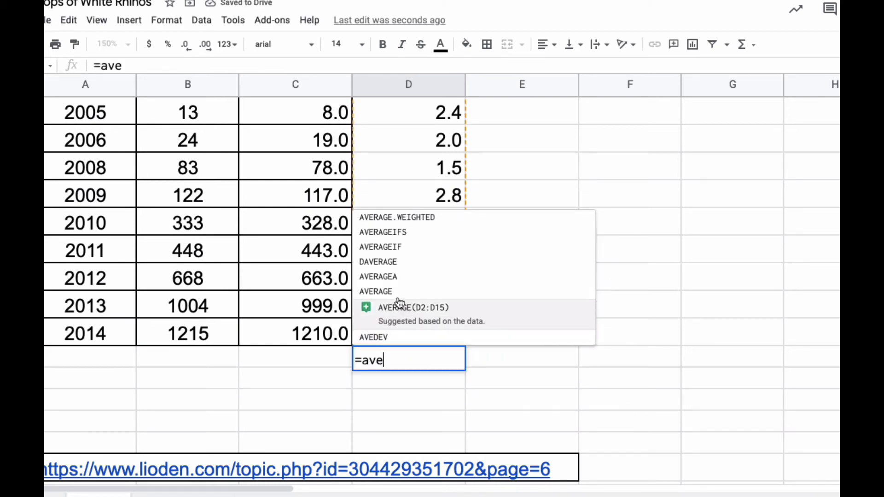
pyautogui.click(379, 295)
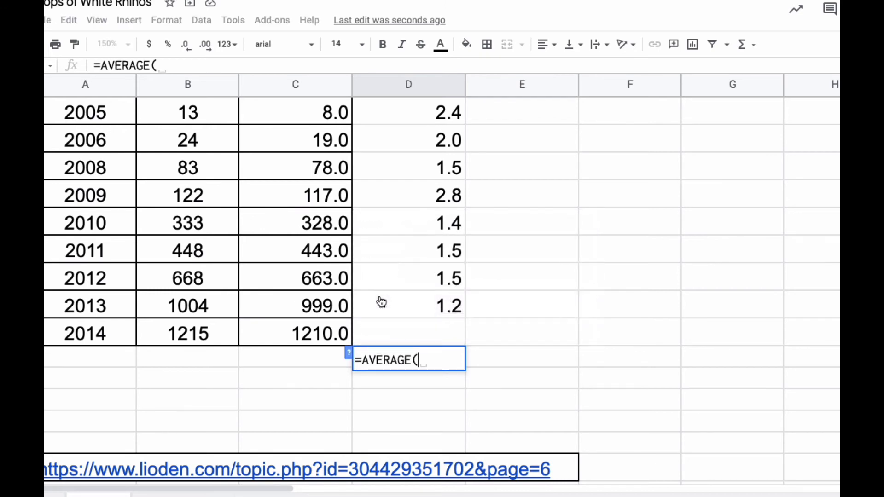
pyautogui.scroll(5, 429, 249)
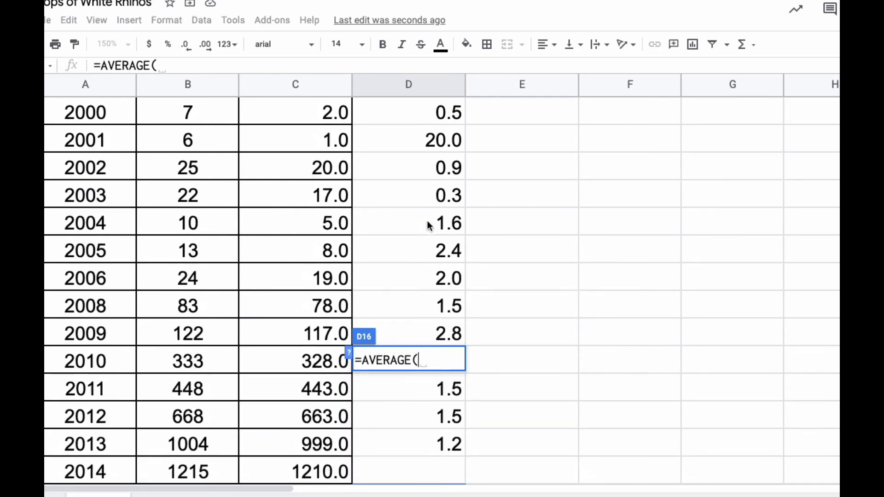
pyautogui.moveTo(432, 187); pyautogui.dragTo(414, 434)
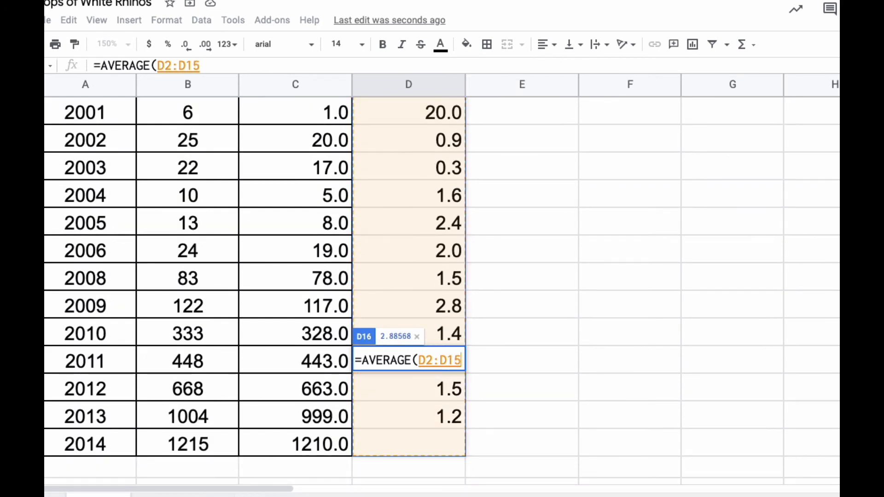
pyautogui.press('Return')
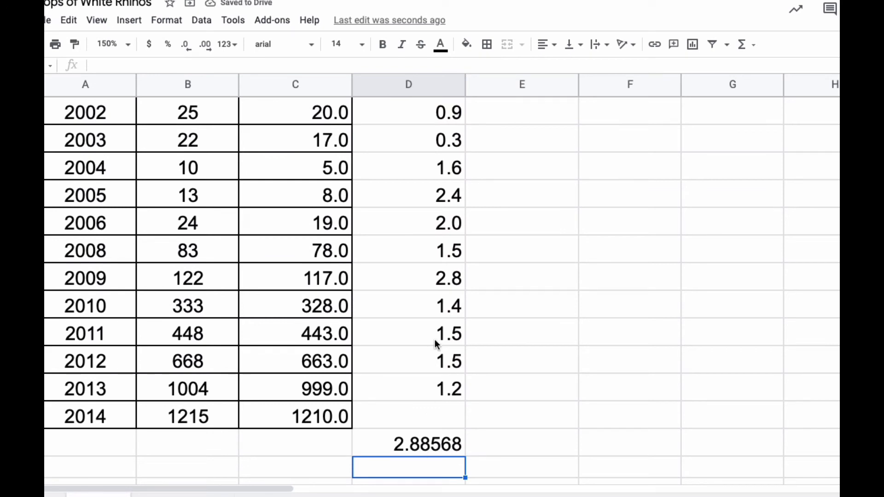
# Step: Clear the outlier ratio for 2001 in D3 so that the average below the column leaves it out
pyautogui.scroll(2, 435, 339)
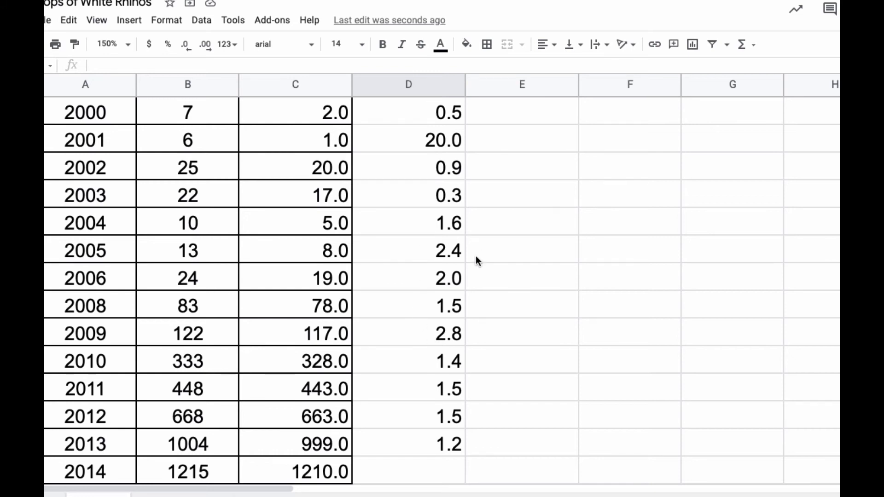
pyautogui.click(424, 144)
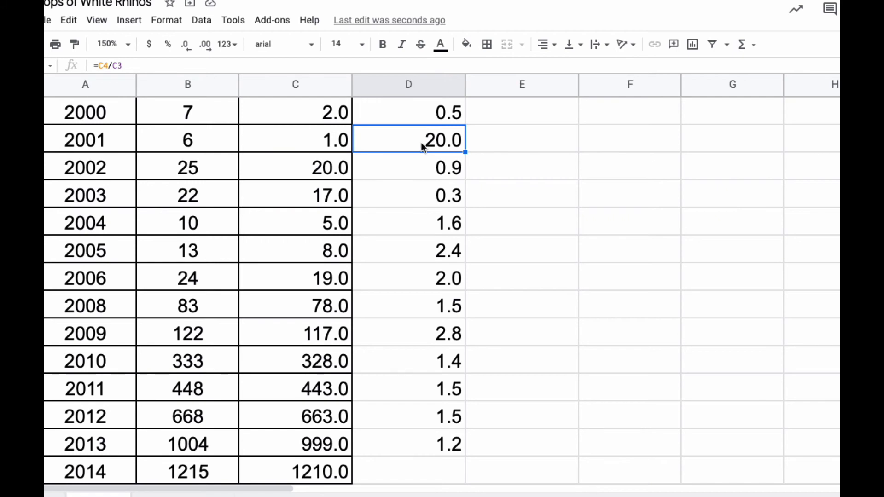
pyautogui.scroll(3, 421, 143)
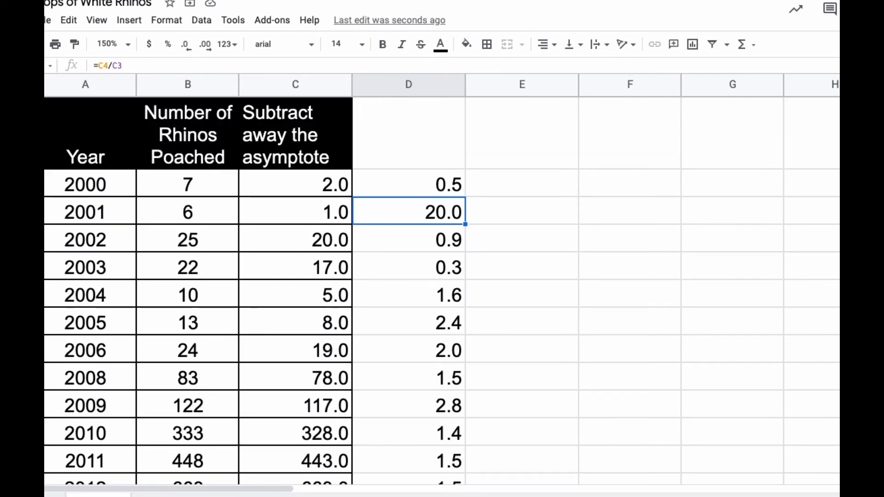
pyautogui.press('Delete')
pyautogui.scroll(-4, 429, 223)
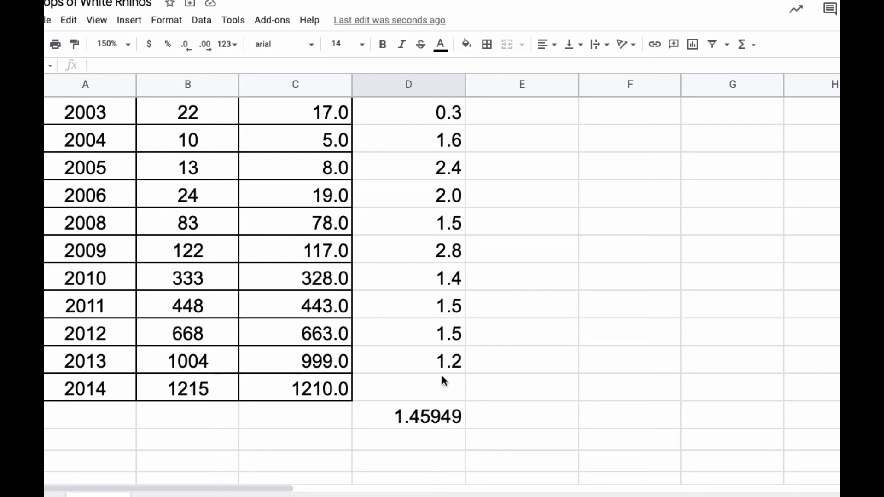
# Step: Select the average in D16, switch to the handwritten worksheet and underline the stated b-value 1.46 in part c
pyautogui.click(433, 418)
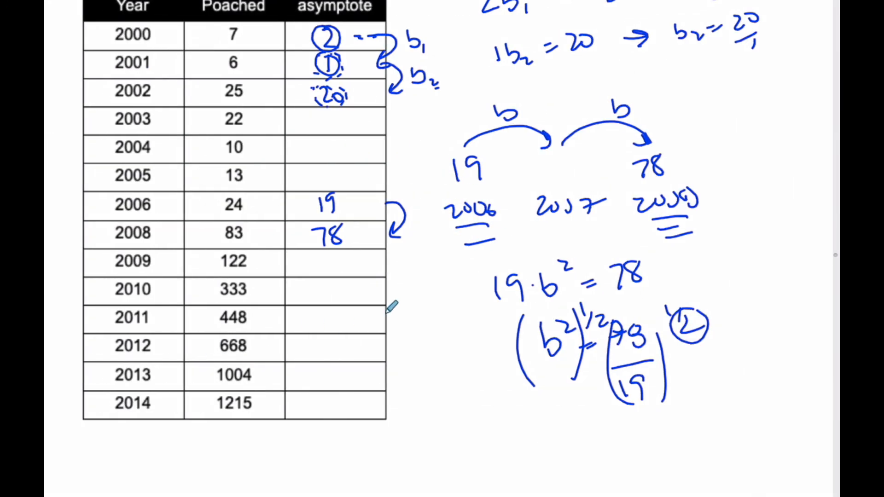
pyautogui.scroll(5, 392, 307)
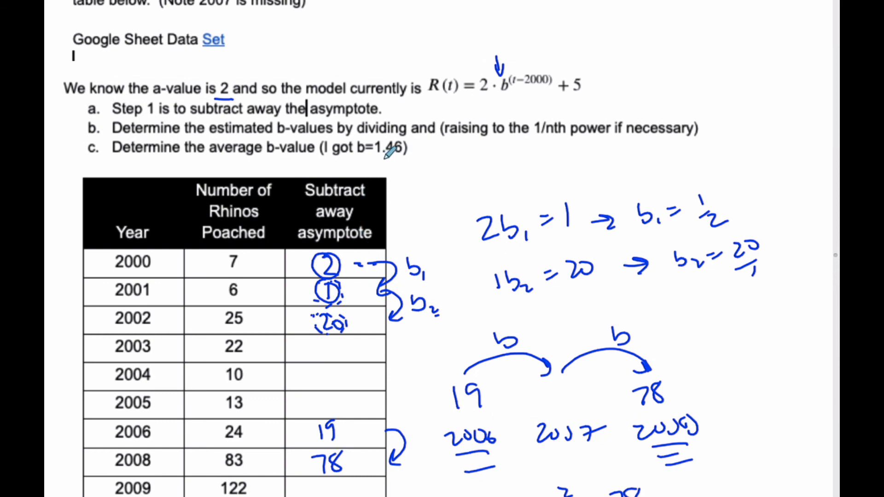
pyautogui.moveTo(371, 161); pyautogui.dragTo(395, 159)
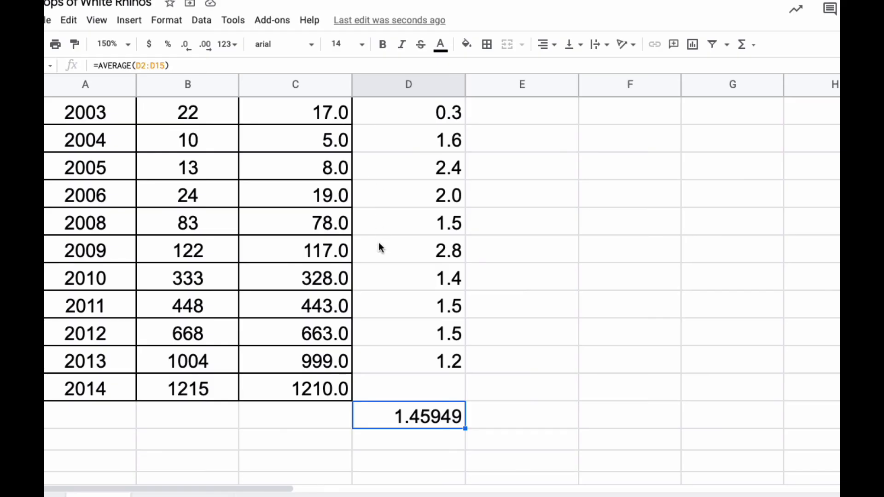
# Step: Return to the spreadsheet and inspect the cell references in the 2006 row's ratio formula, D8
pyautogui.scroll(2, 378, 243)
pyautogui.click(388, 252)
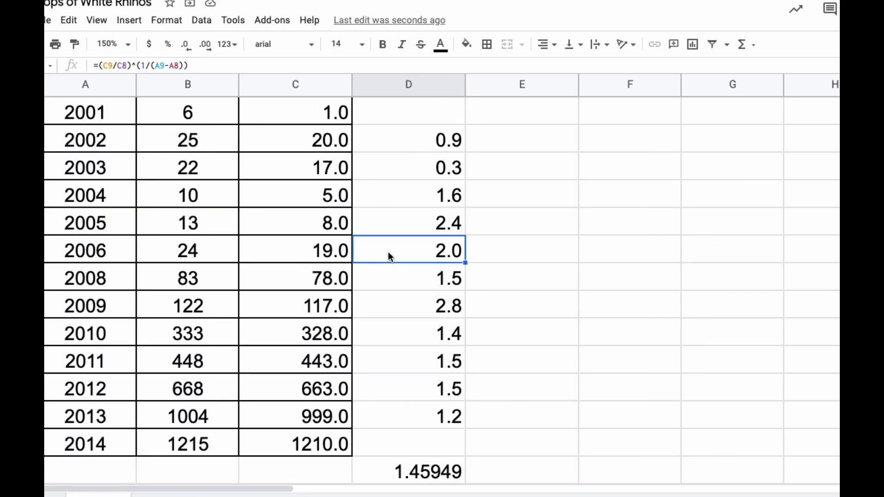
pyautogui.doubleClick(388, 251)
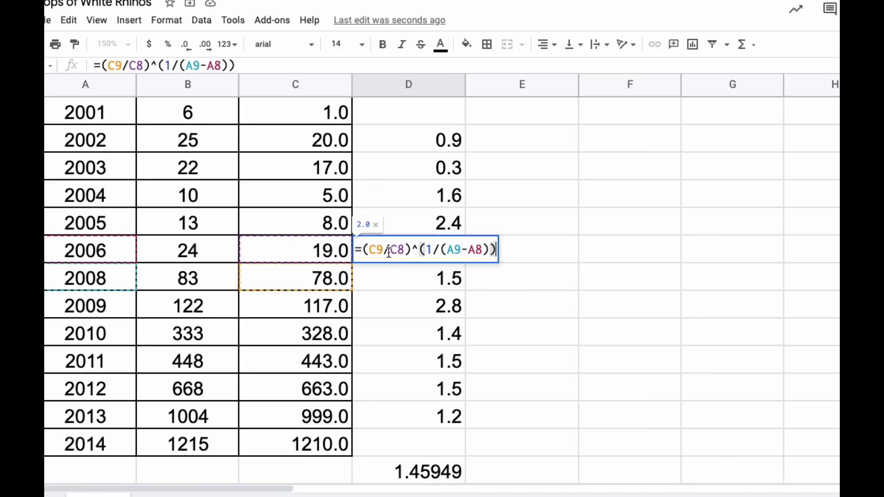
pyautogui.click(405, 301)
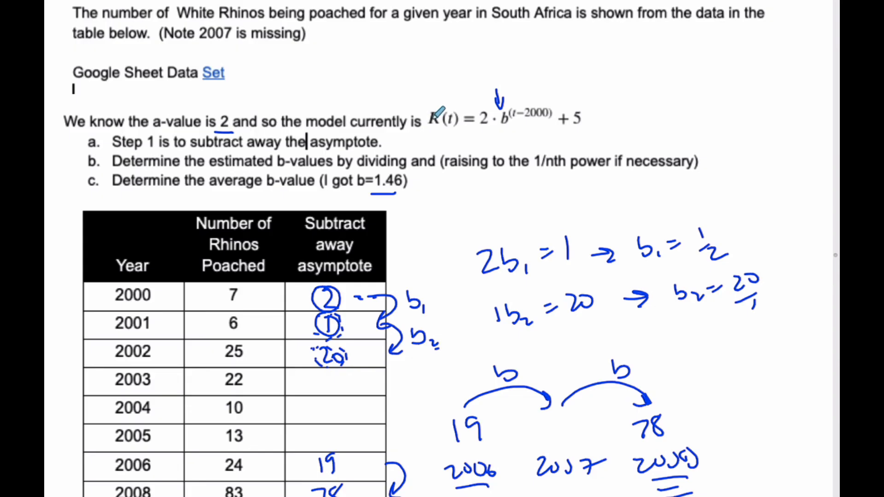
# Step: Circle b=1.46 in part c of the worksheet, and handwrite "1.46 ⇒" in the blank space below the table
pyautogui.moveTo(371, 195); pyautogui.dragTo(420, 192)
pyautogui.scroll(-3, 417, 175)
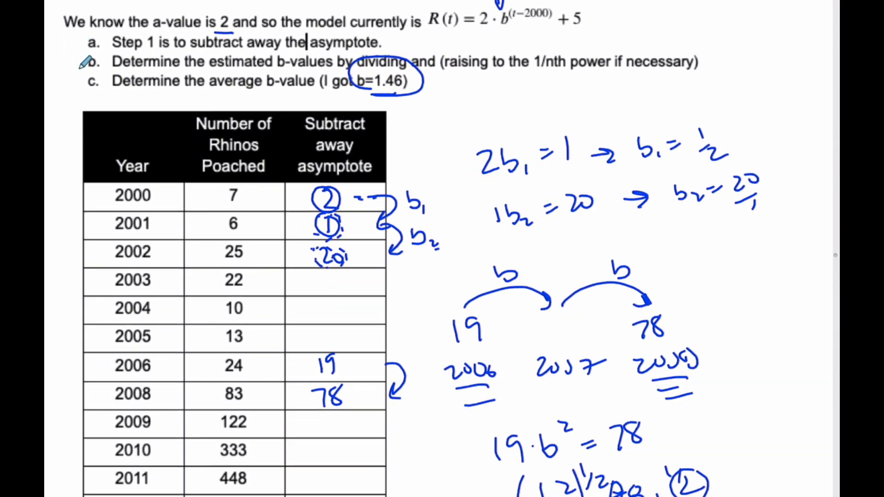
pyautogui.scroll(-1, 374, 125)
pyautogui.scroll(-10, 386, 74)
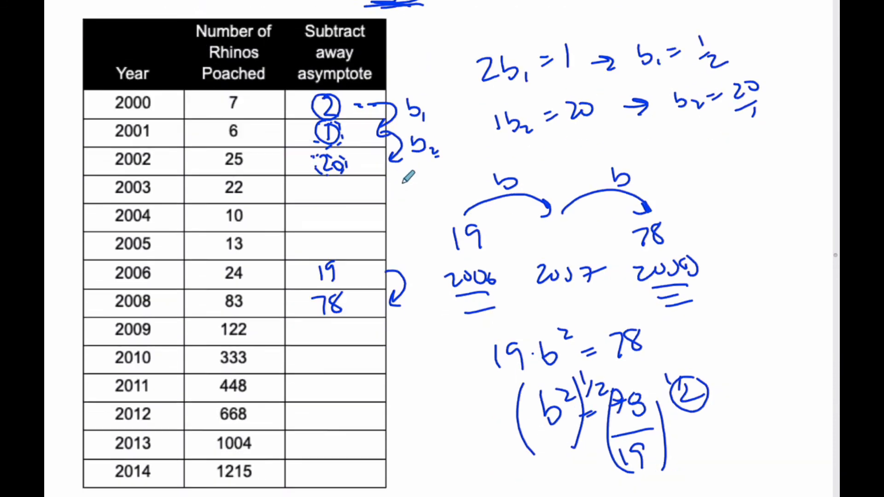
pyautogui.moveTo(200, 81); pyautogui.dragTo(200, 113)
pyautogui.click(217, 103)
pyautogui.moveTo(225, 77); pyautogui.dragTo(239, 102)
pyautogui.moveTo(251, 79)
pyautogui.mouseDown()
pyautogui.moveTo(252, 95)
pyautogui.moveTo(314, 107)
pyautogui.mouseUp()
pyautogui.click(297, 91)
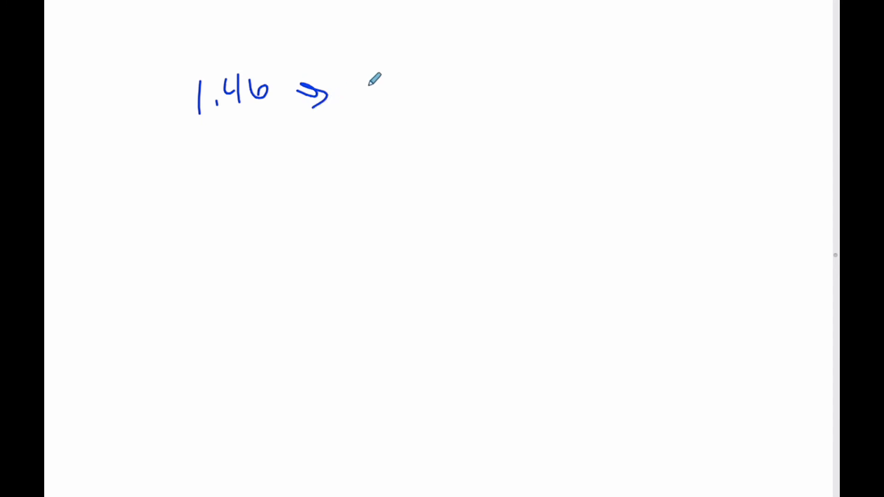
# Step: Handwrite "46%" after the arrow as the growth rate that corresponds to 1.46
pyautogui.moveTo(421, 69); pyautogui.dragTo(436, 86)
pyautogui.moveTo(431, 68); pyautogui.dragTo(429, 96)
pyautogui.moveTo(441, 68)
pyautogui.mouseDown()
pyautogui.moveTo(446, 89)
pyautogui.moveTo(461, 65)
pyautogui.moveTo(467, 98)
pyautogui.mouseUp()
pyautogui.moveTo(483, 85); pyautogui.dragTo(484, 86)
# Step: Handwrite the word "Rhino" beneath the 46% to start the interpretation of the rate
pyautogui.moveTo(393, 152)
pyautogui.mouseDown()
pyautogui.moveTo(417, 171)
pyautogui.moveTo(436, 171)
pyautogui.mouseUp()
pyautogui.click(419, 158)
pyautogui.moveTo(446, 160)
pyautogui.mouseDown()
pyautogui.moveTo(448, 170)
pyautogui.moveTo(488, 152)
pyautogui.mouseUp()
pyautogui.click(439, 137)
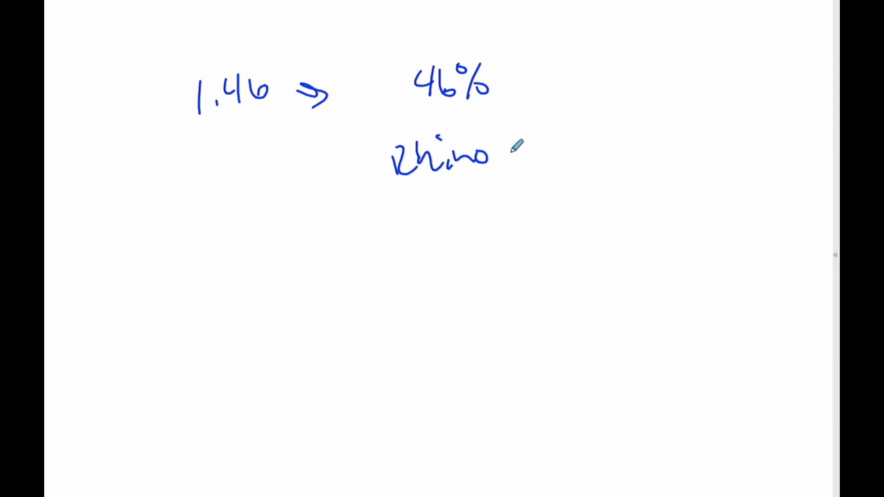